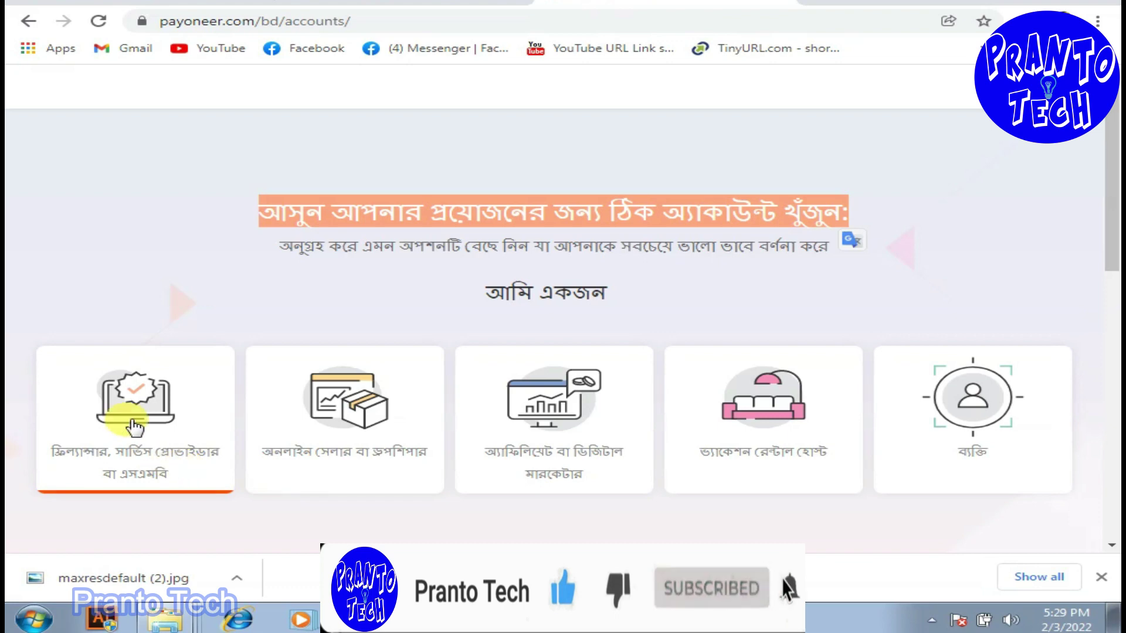
Choose the freelancer, service provider or SMB profile receiving payments from international clients or marketplaces, with a monthly volume of $10,000 to $25,000
click(125, 418)
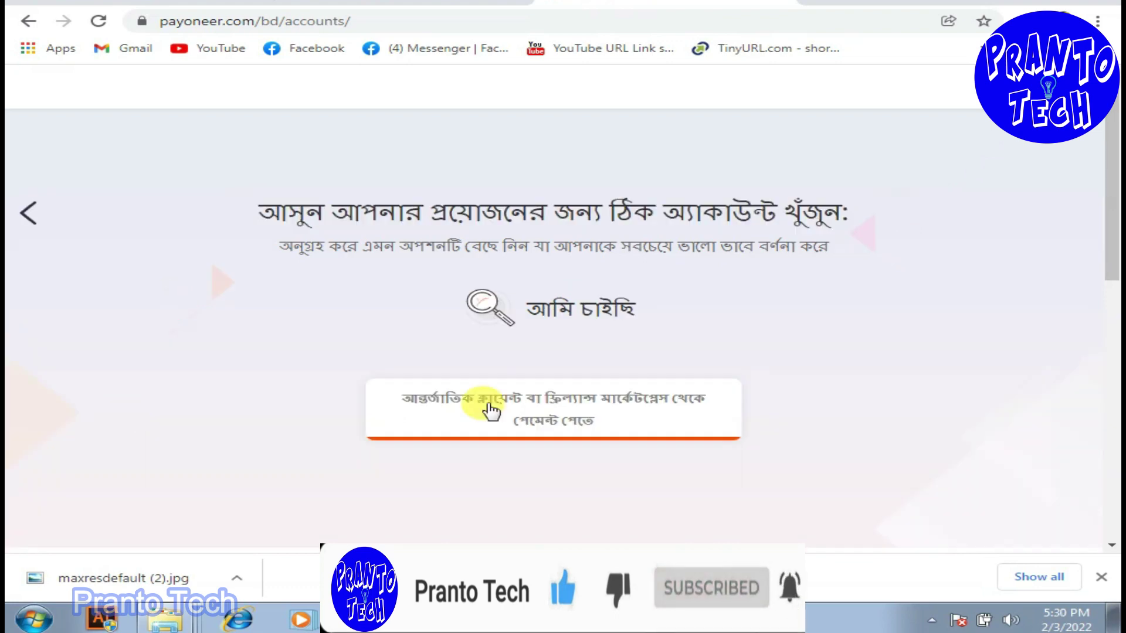
click(575, 410)
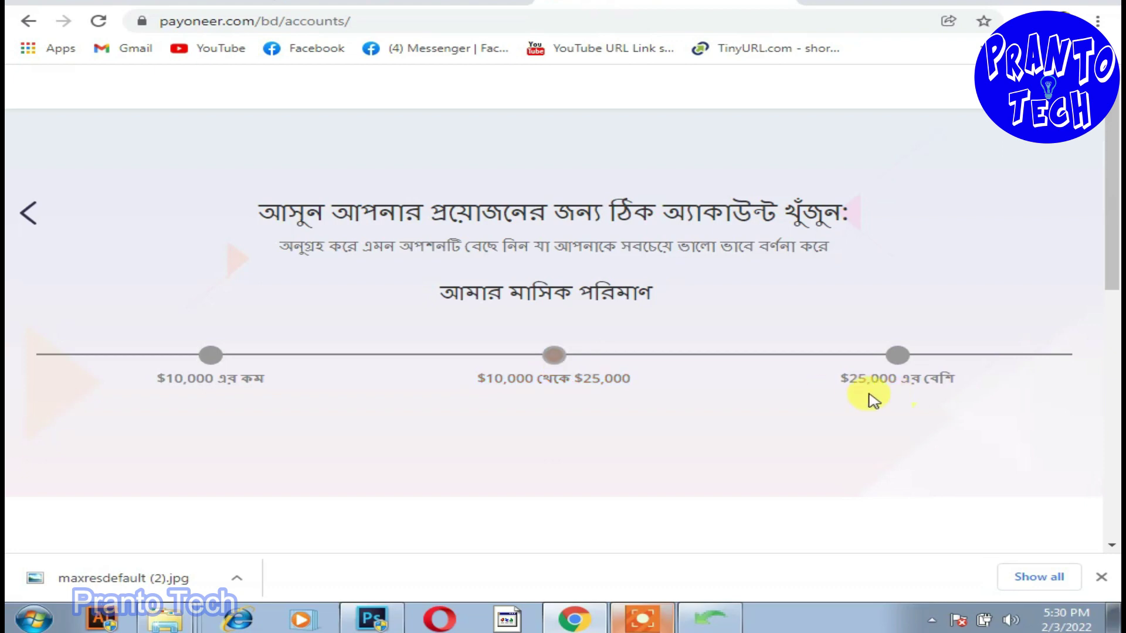
click(538, 357)
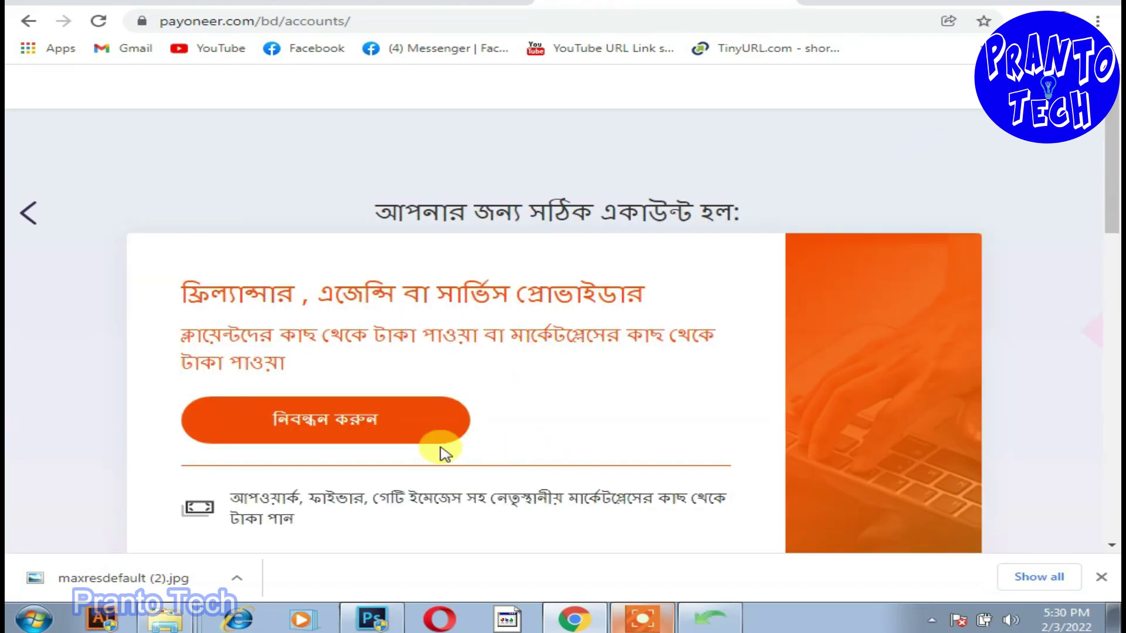
Review the benefits of the recommended freelancer, agency or service provider account and open its registration form
scroll(213, 356, down, 4)
scroll(449, 387, down, 4)
scroll(450, 387, up, 8)
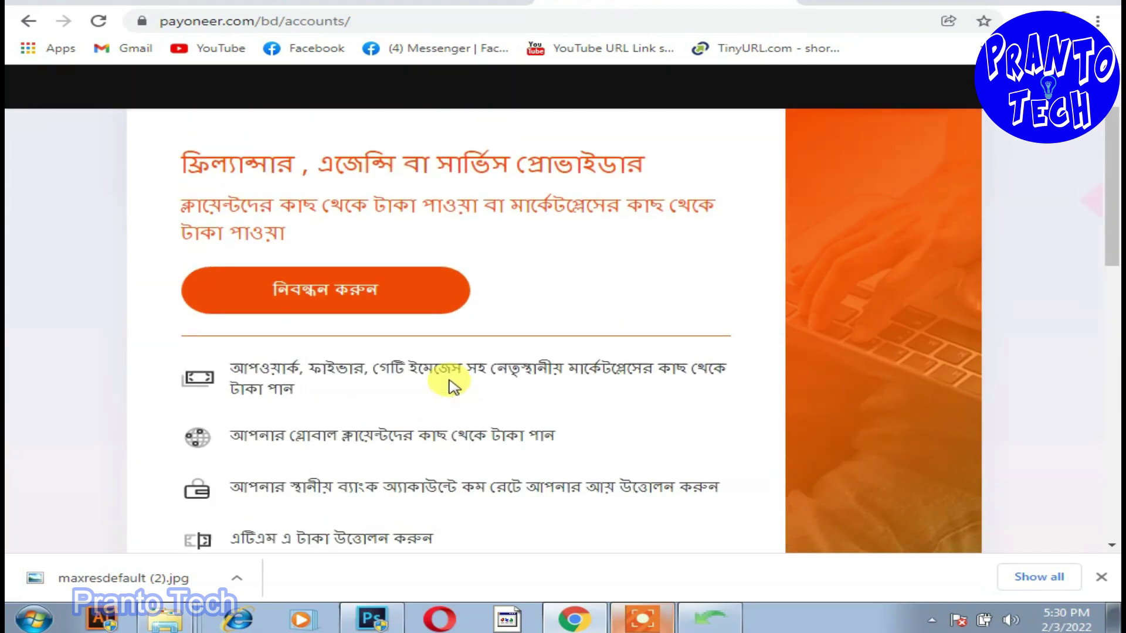
scroll(191, 194, down, 2)
drag(191, 193, 591, 231)
click(317, 250)
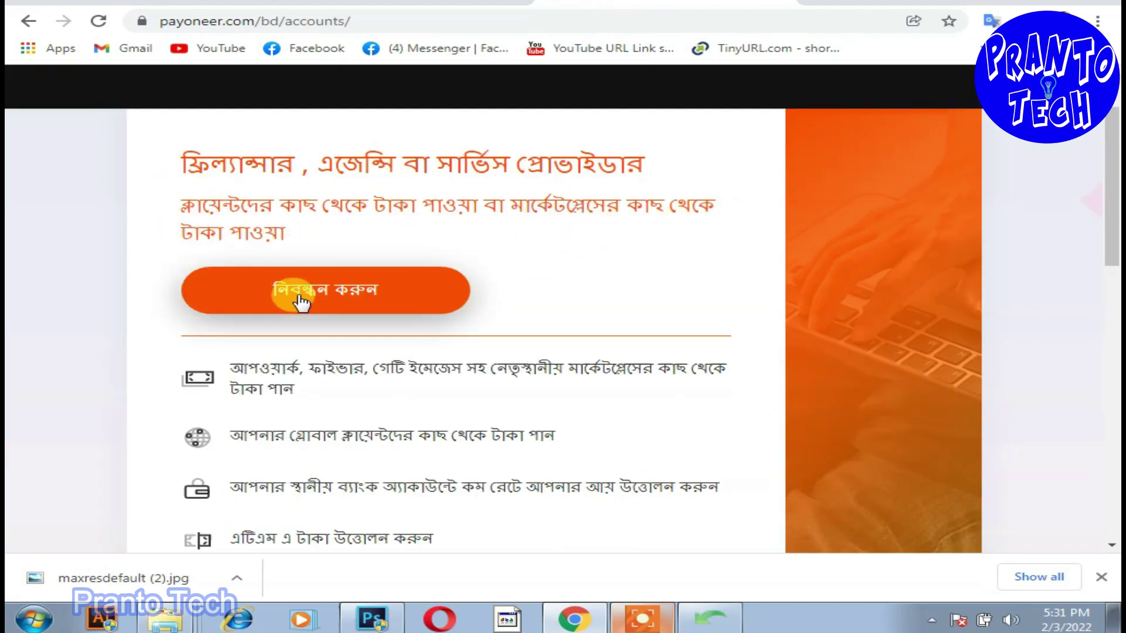
scroll(439, 314, down, 2)
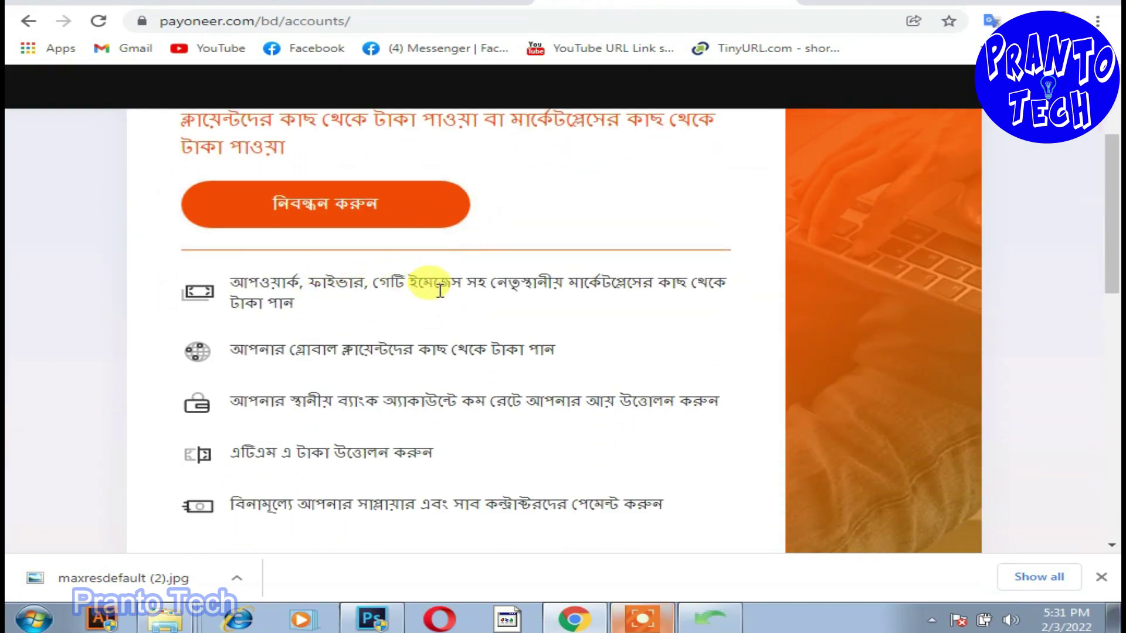
scroll(276, 443, down, 2)
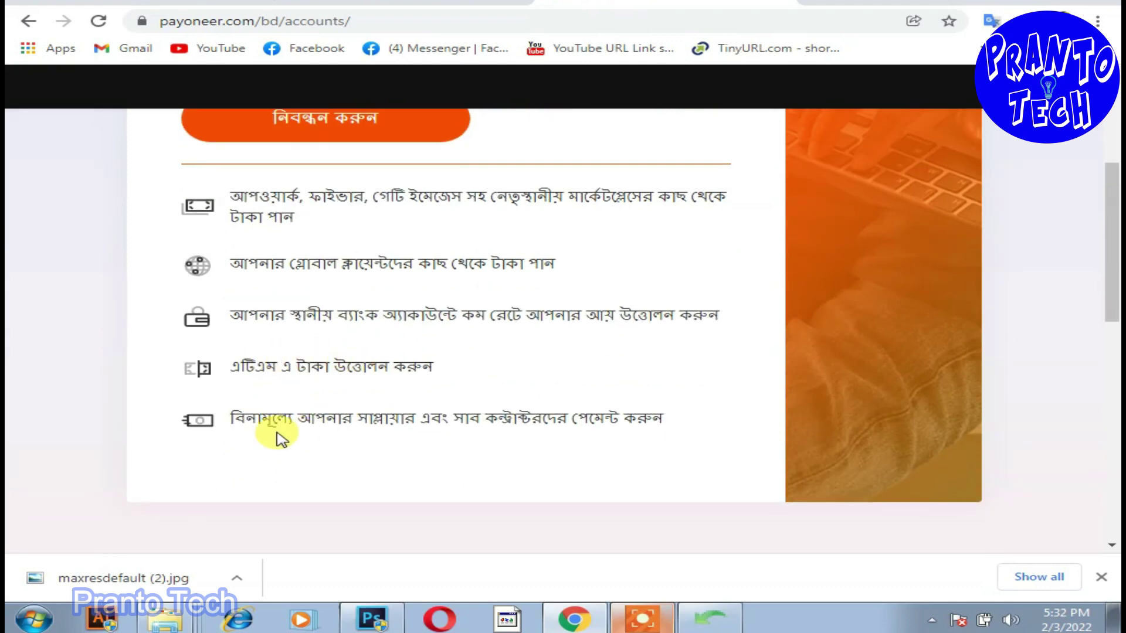
scroll(494, 422, down, 8)
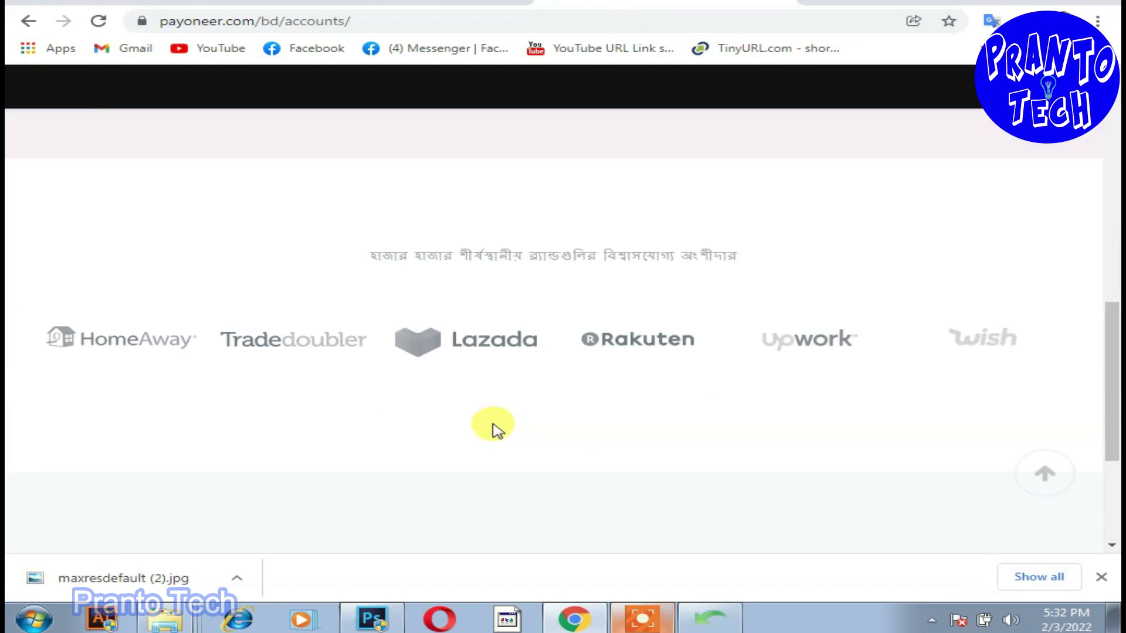
scroll(492, 422, up, 12)
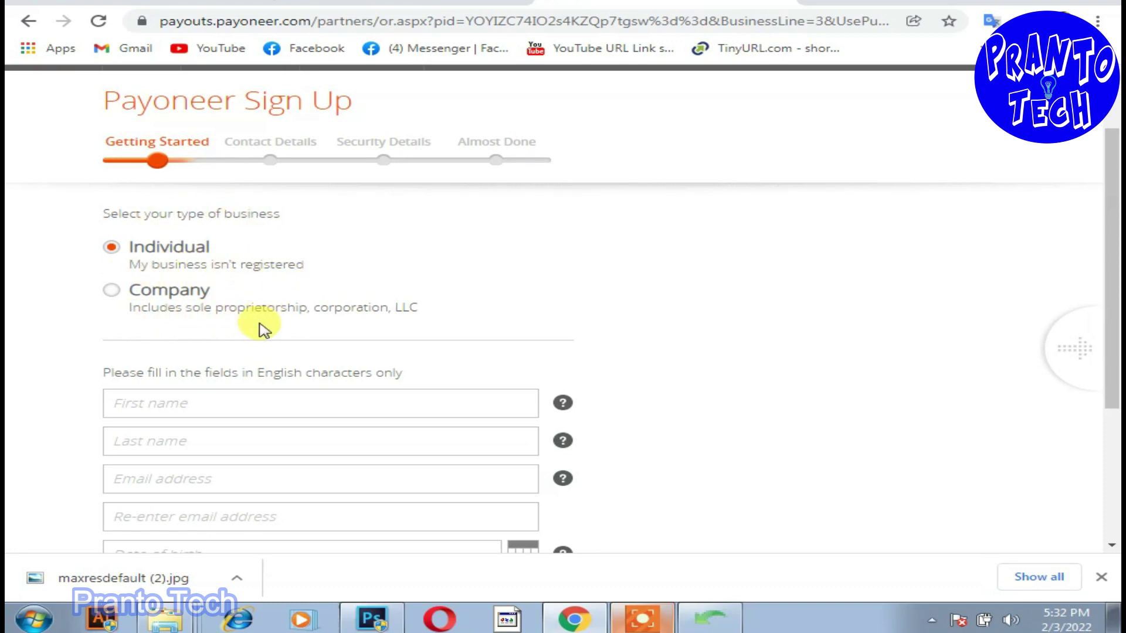
Examine the Getting Started form's business types, name, email and date of birth fields and their hints
scroll(281, 387, down, 3)
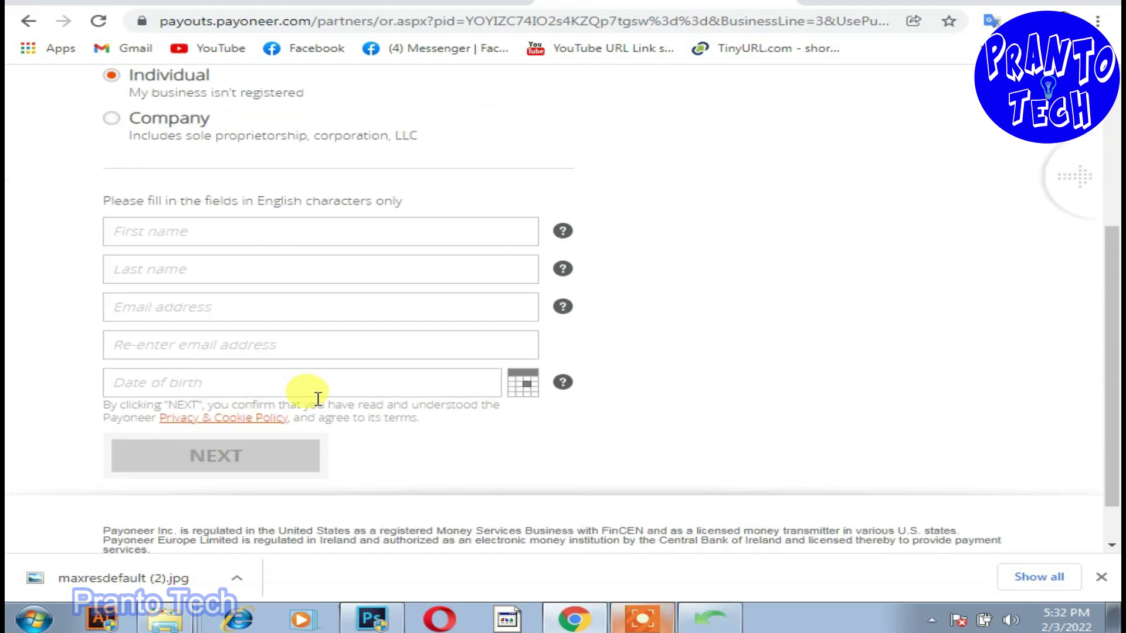
scroll(311, 393, up, 1)
scroll(420, 390, down, 2)
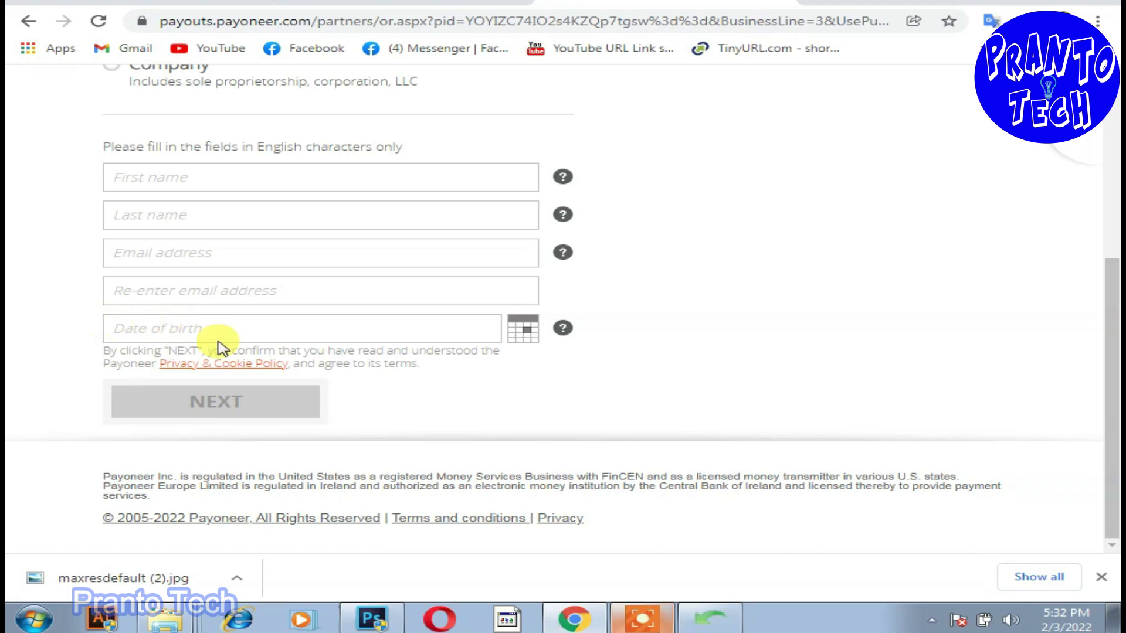
scroll(412, 260, up, 3)
scroll(384, 273, down, 1)
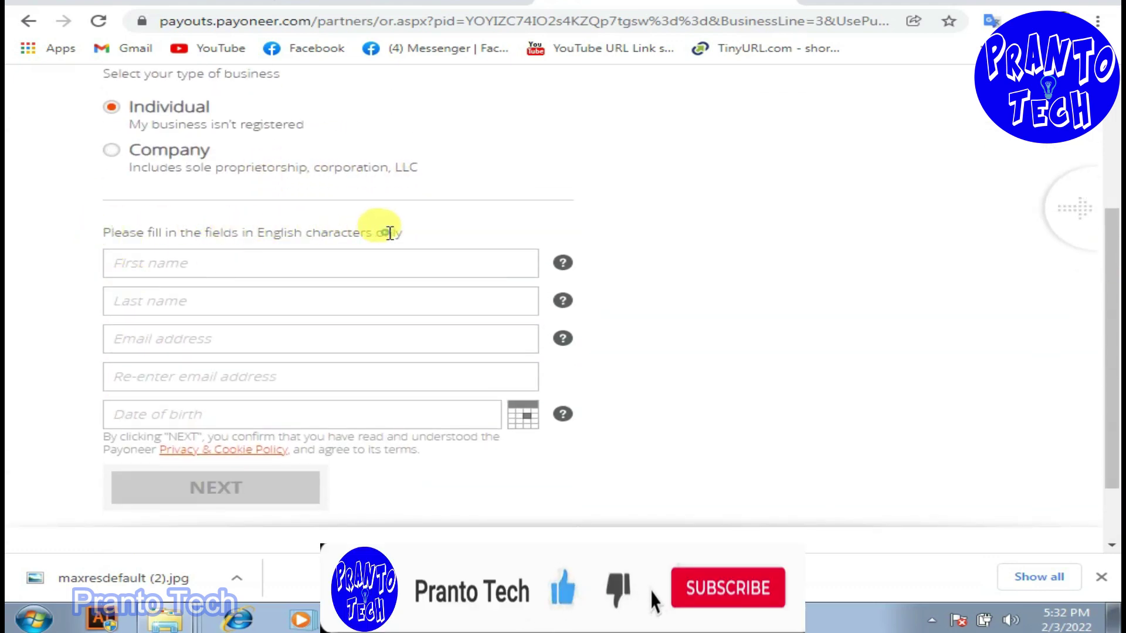
click(121, 261)
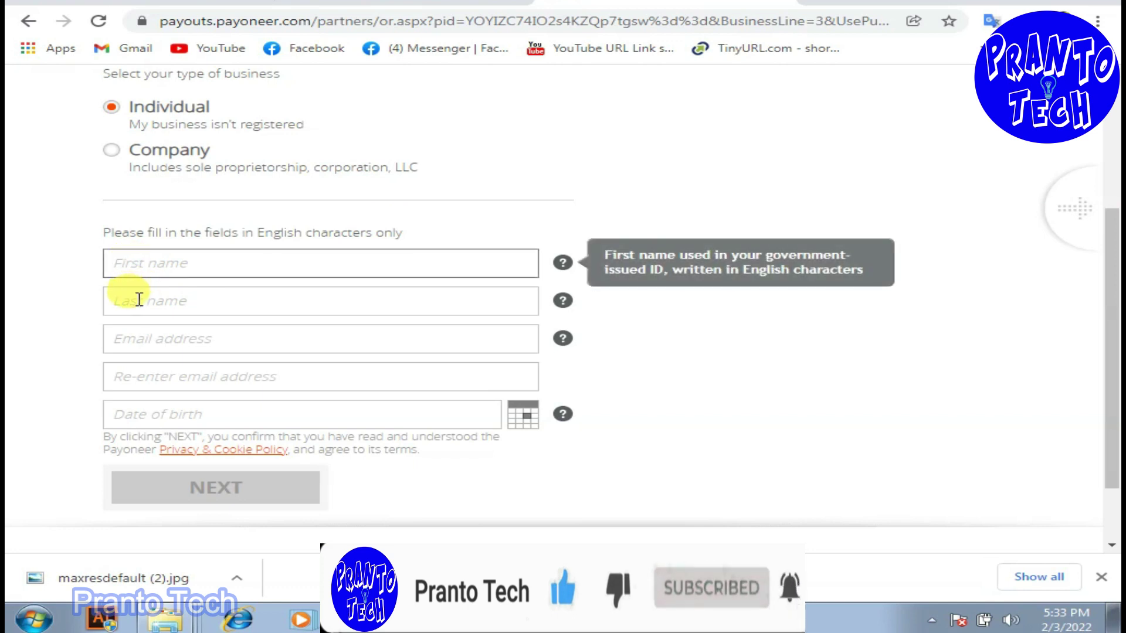
click(136, 299)
click(164, 367)
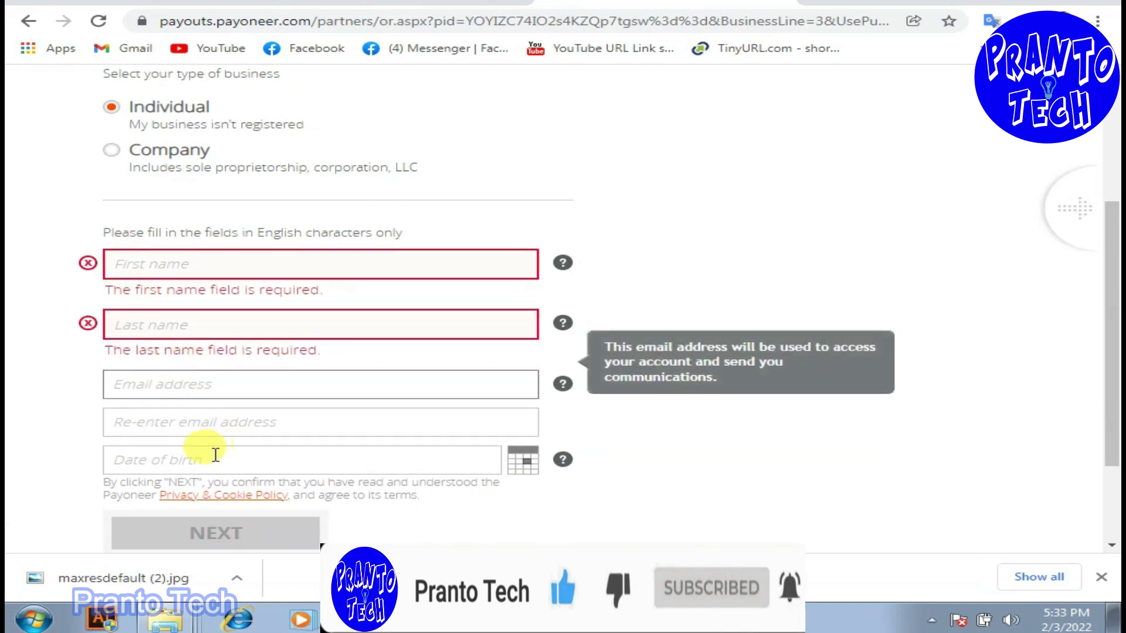
click(152, 424)
click(135, 487)
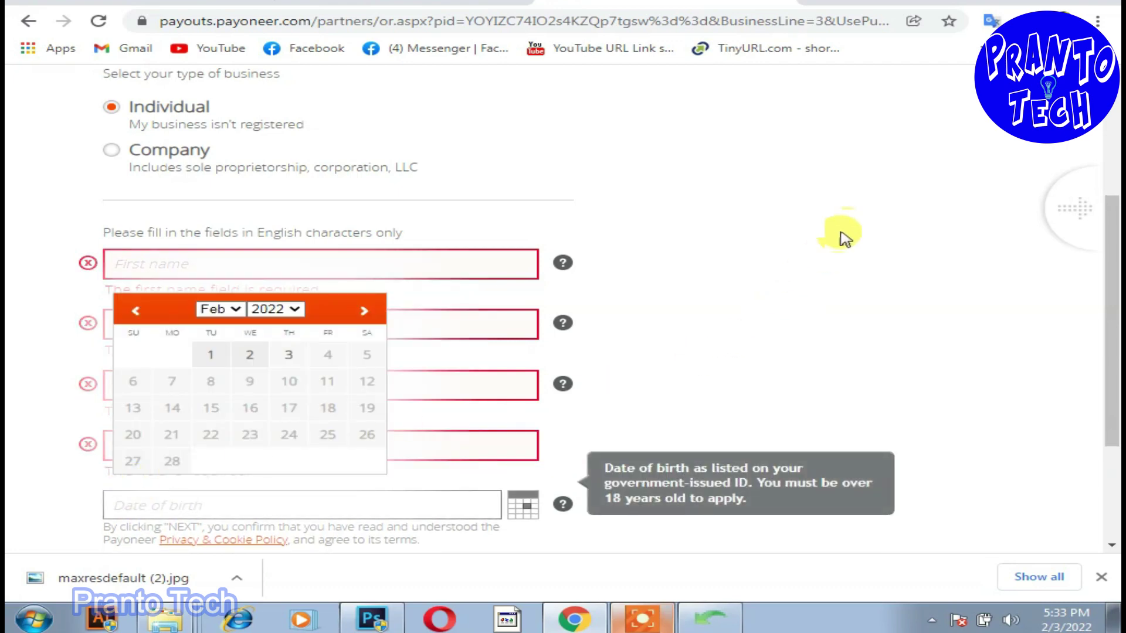
click(846, 227)
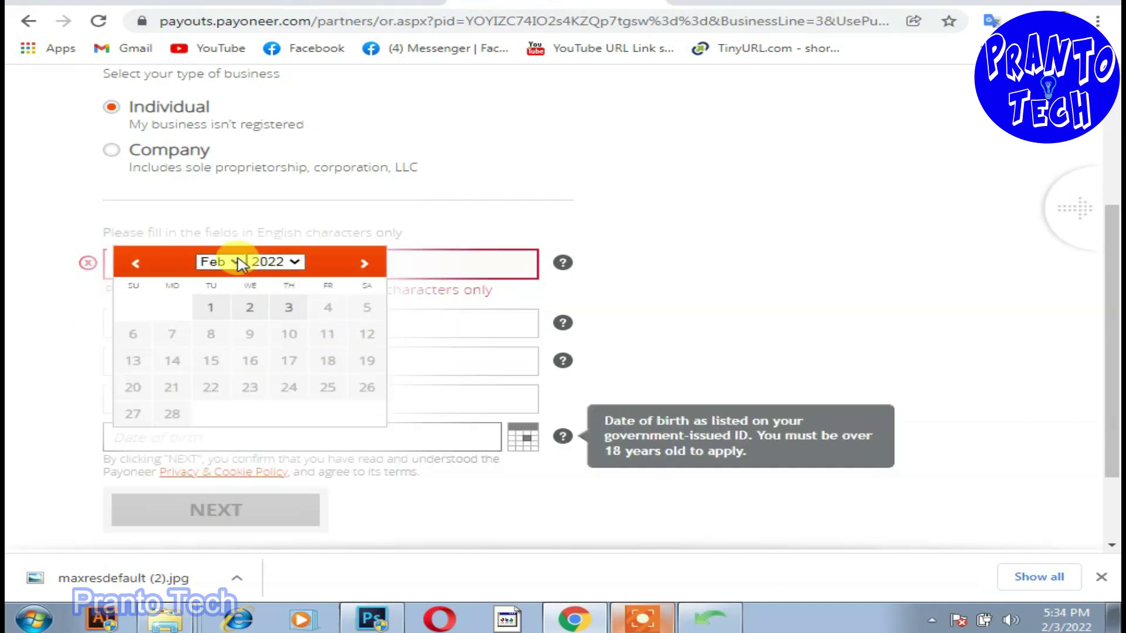
Fill in the first name, last name, email address twice and date of birth, and continue to the contact details
click(294, 262)
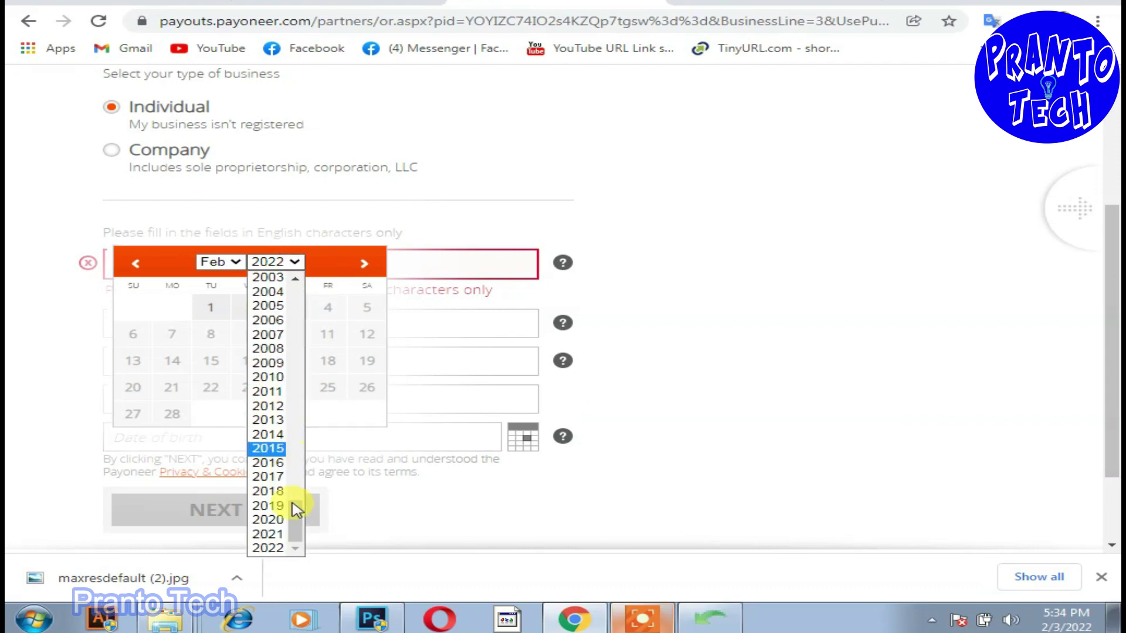
drag(297, 524, 293, 402)
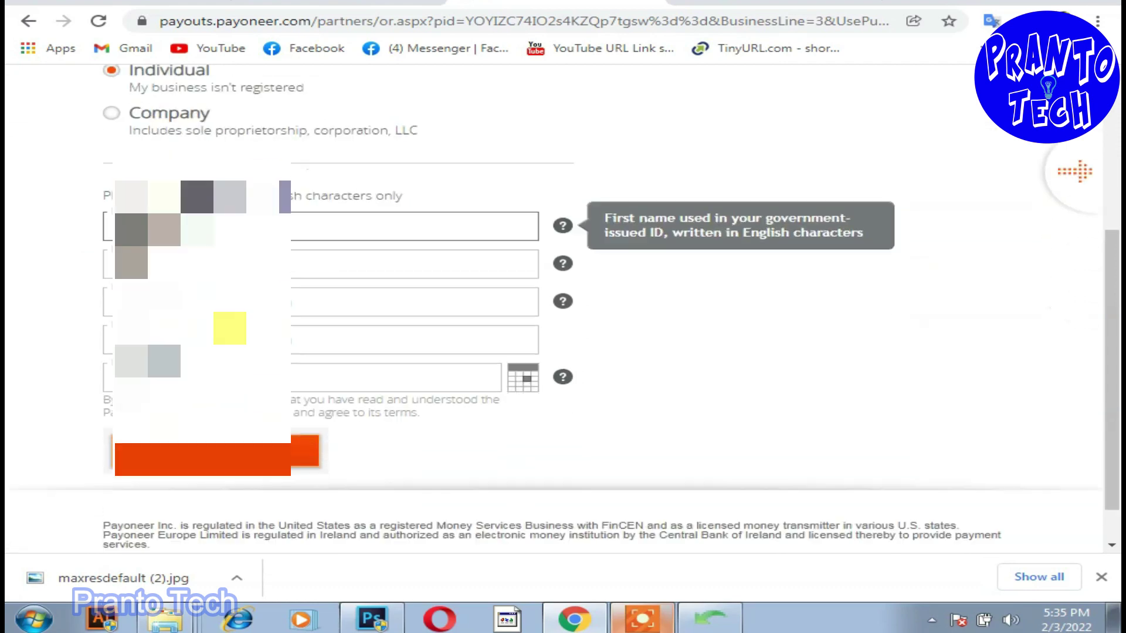
scroll(583, 201, down, 1)
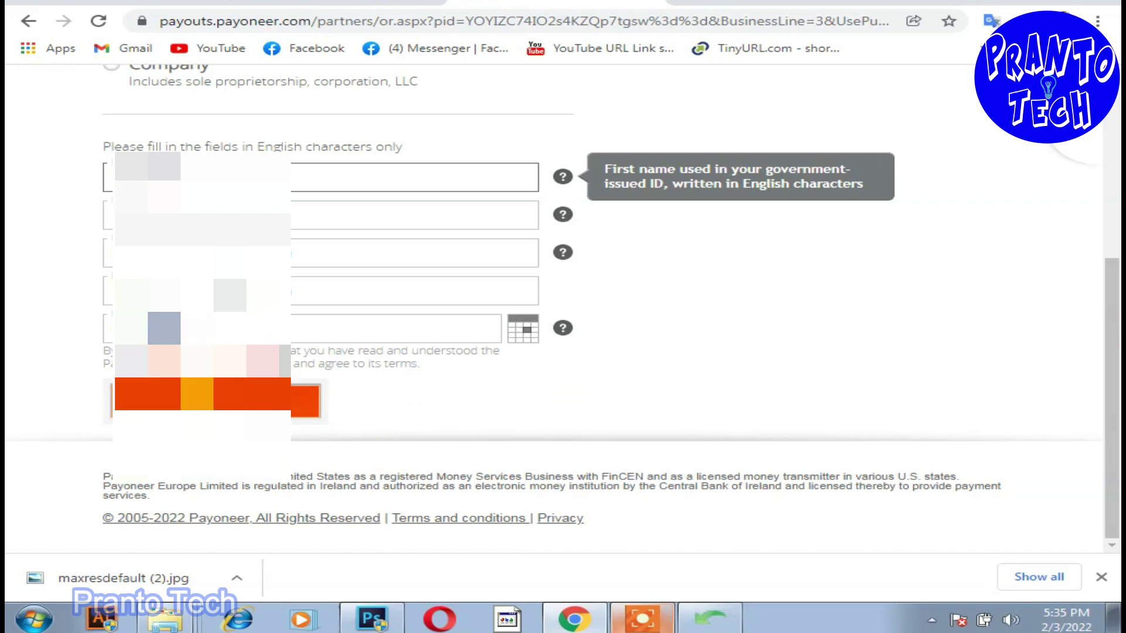
click(197, 394)
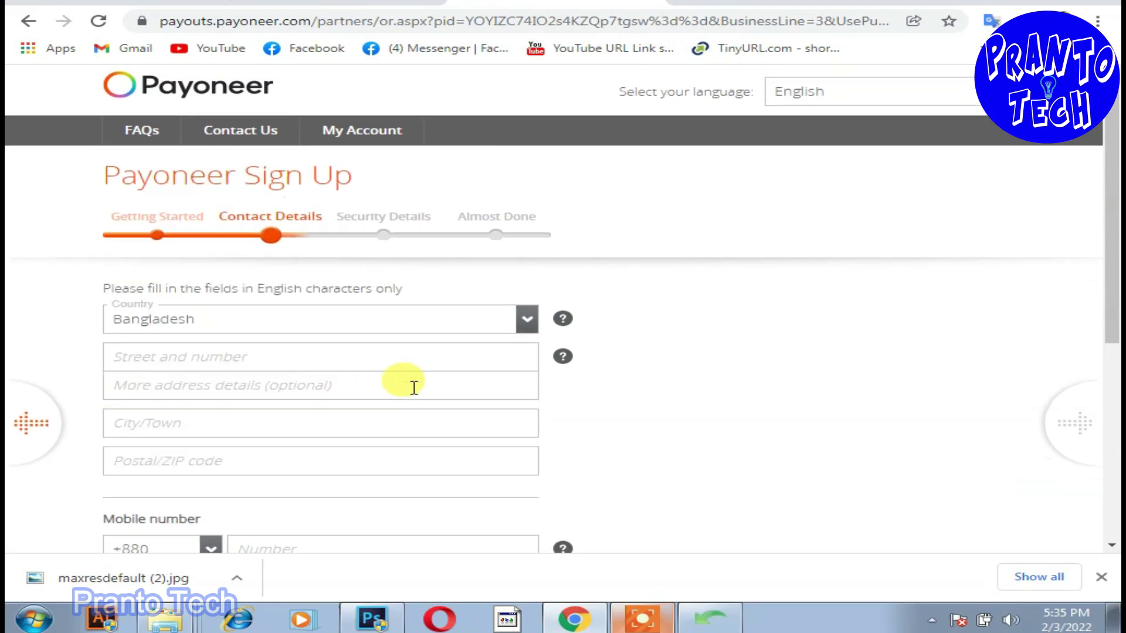
Fill in the street address, additional address details, city, postal code and mobile number in the contact details
scroll(414, 387, down, 3)
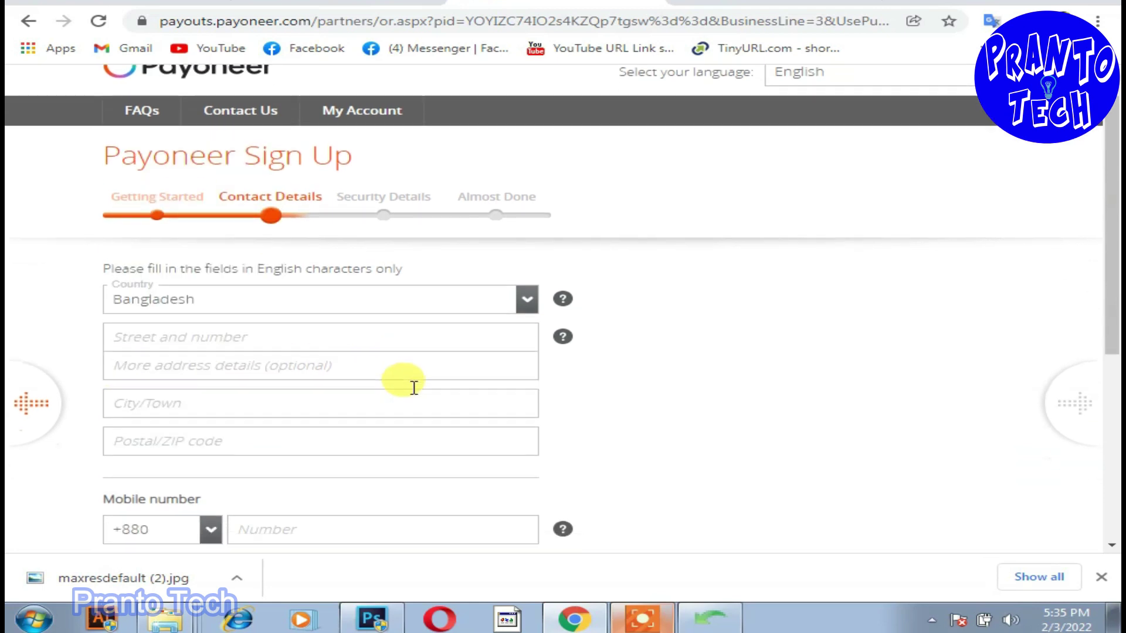
scroll(413, 386, up, 1)
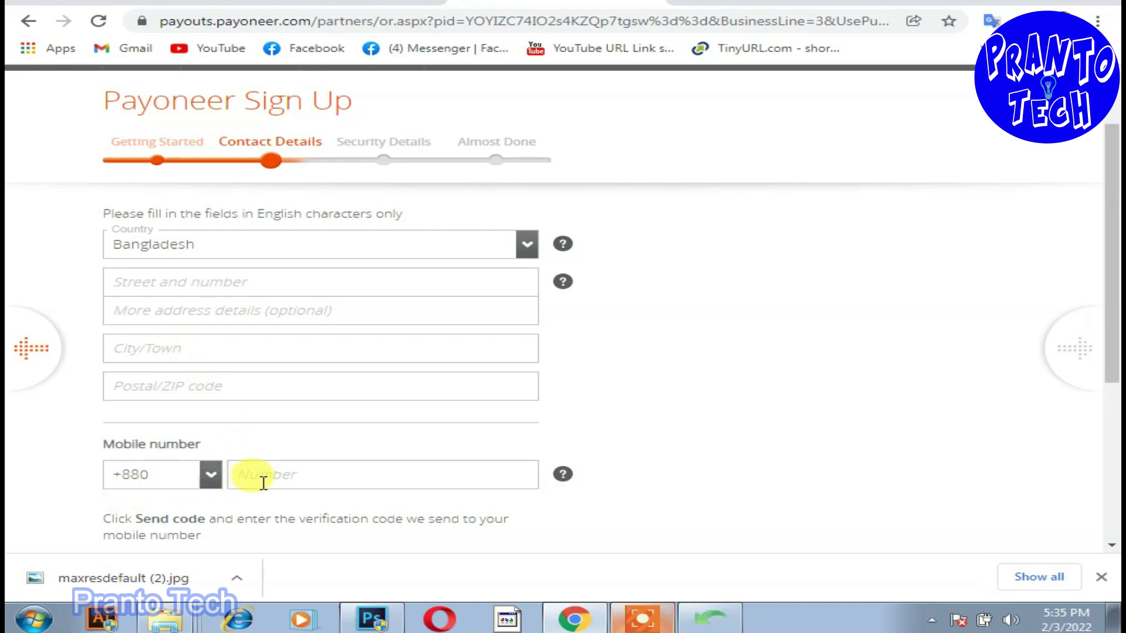
click(204, 281)
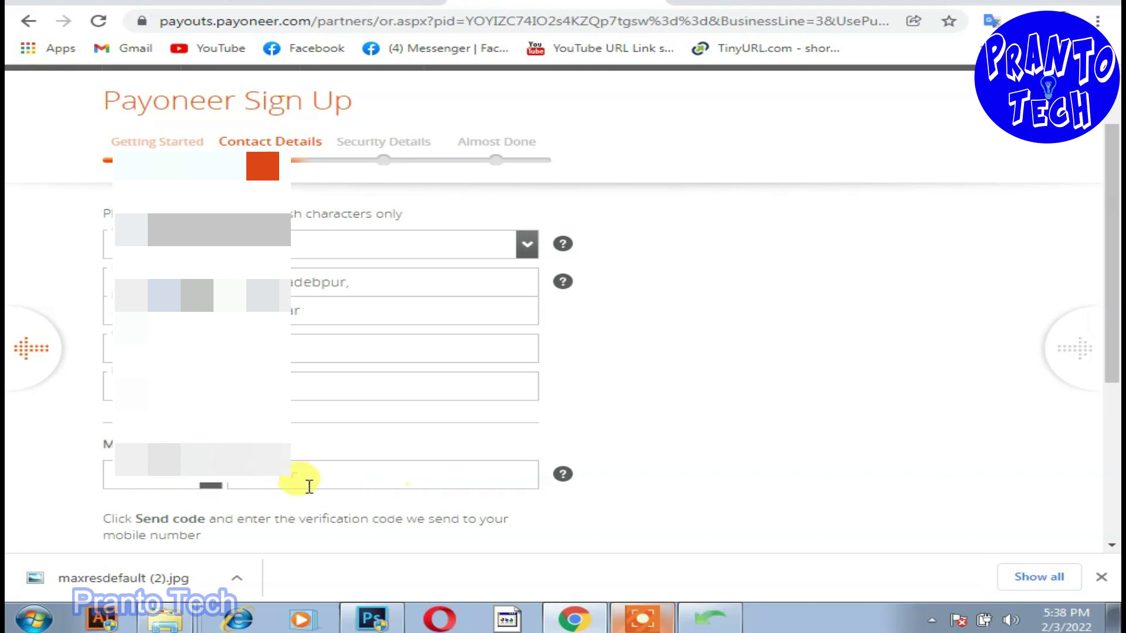
click(261, 475)
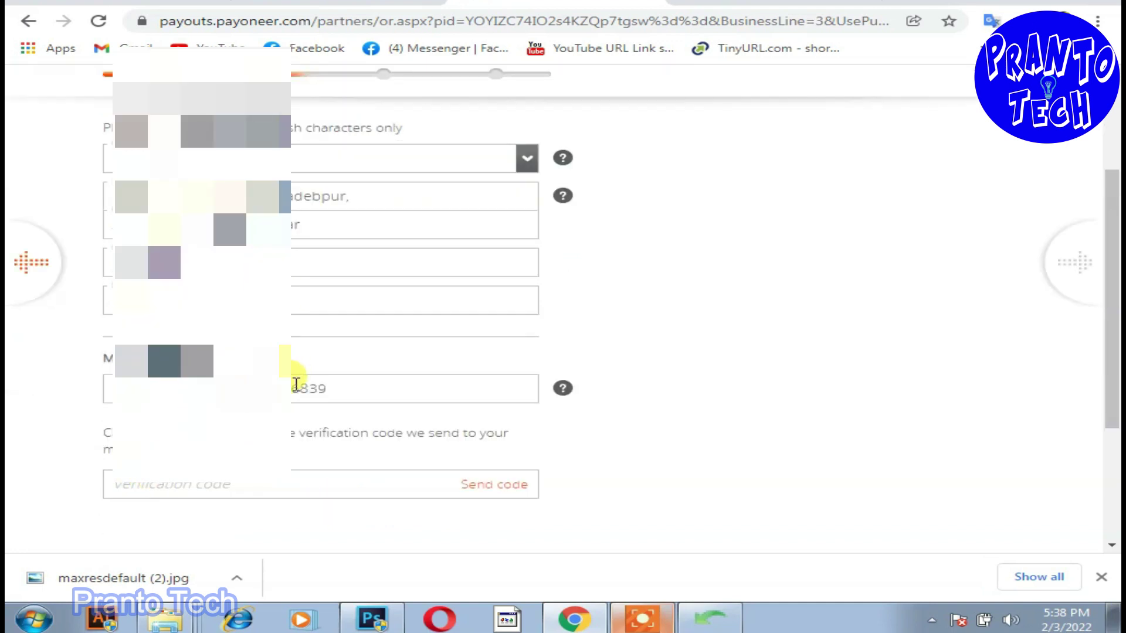
Request a code for the mobile number, enter the verification code and continue to the security details
scroll(164, 460, down, 3)
scroll(164, 460, up, 1)
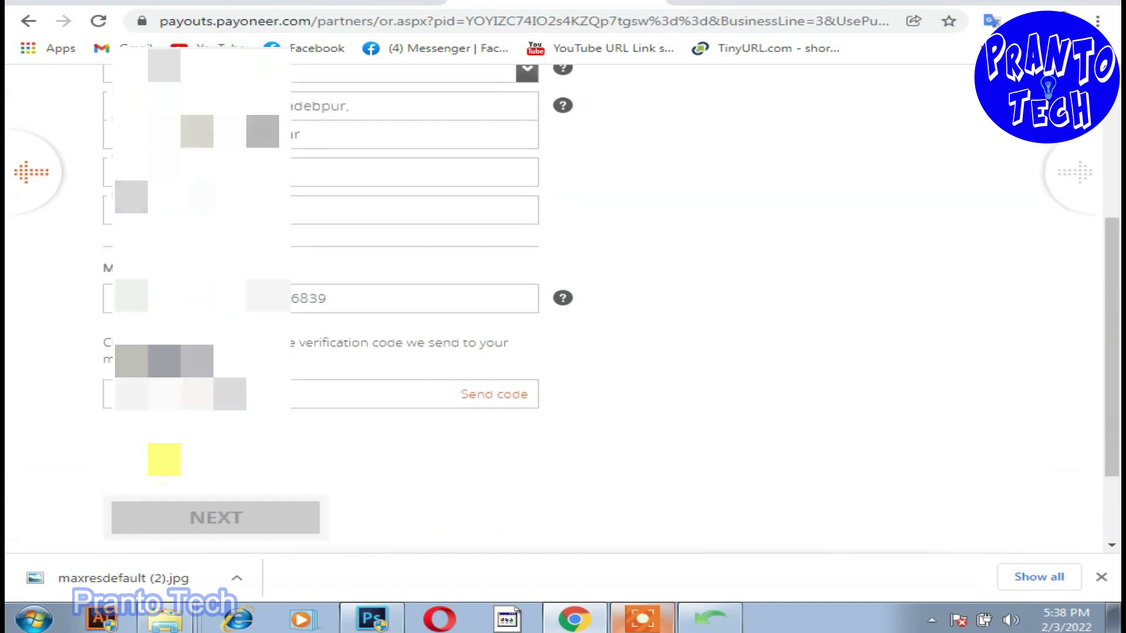
click(497, 405)
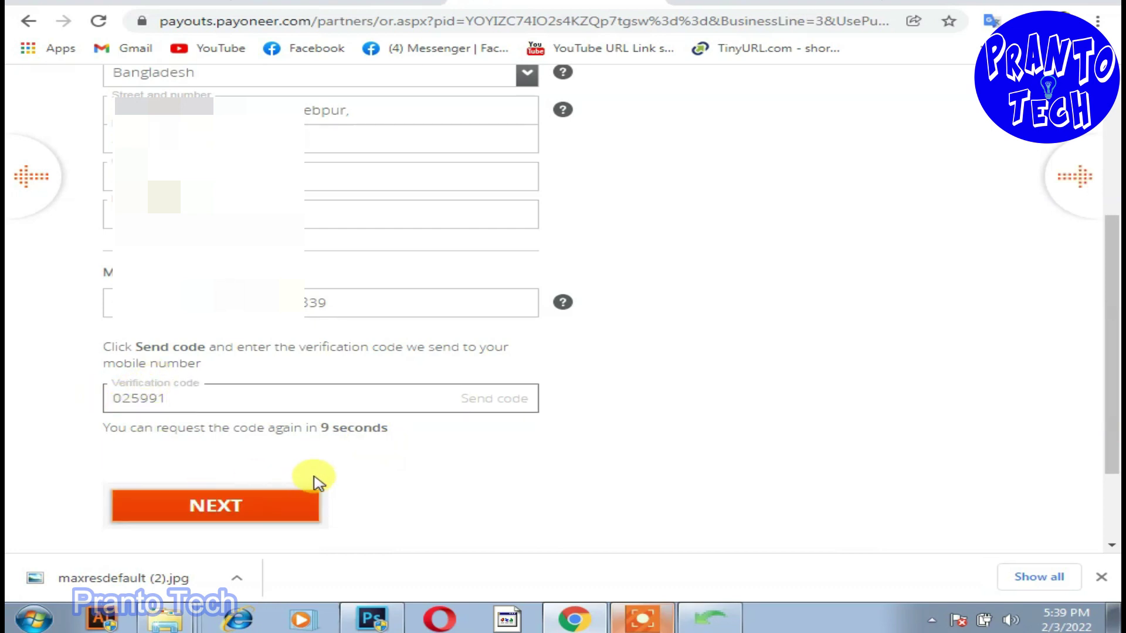
click(216, 510)
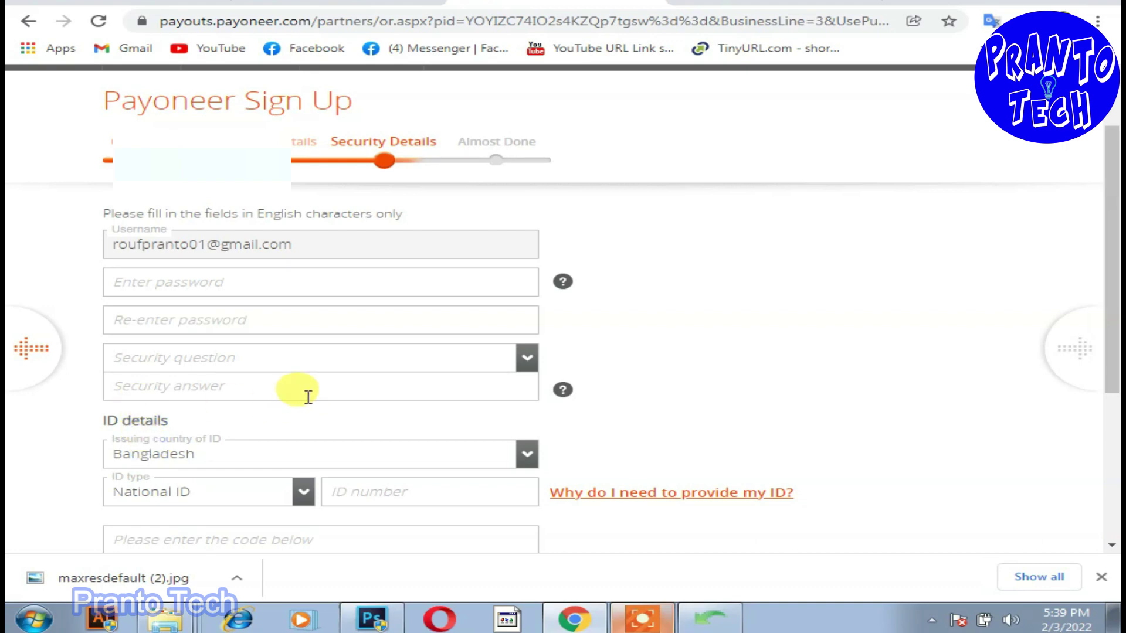
Look over the security details form, and enter and re-enter the account password
scroll(290, 443, down, 3)
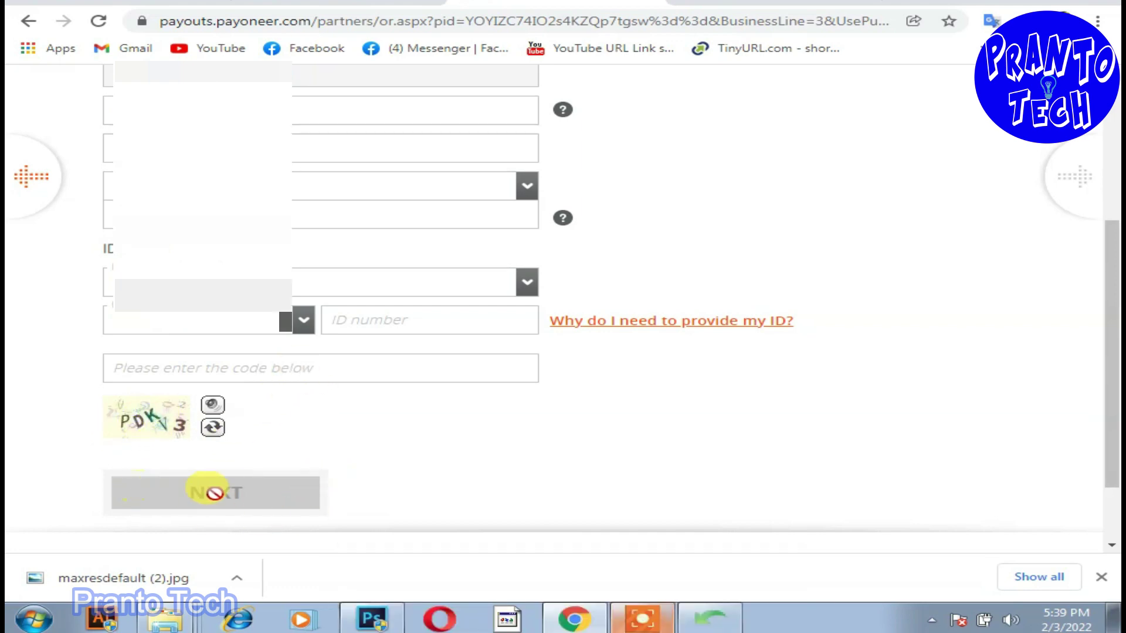
scroll(516, 419, up, 5)
scroll(440, 417, down, 2)
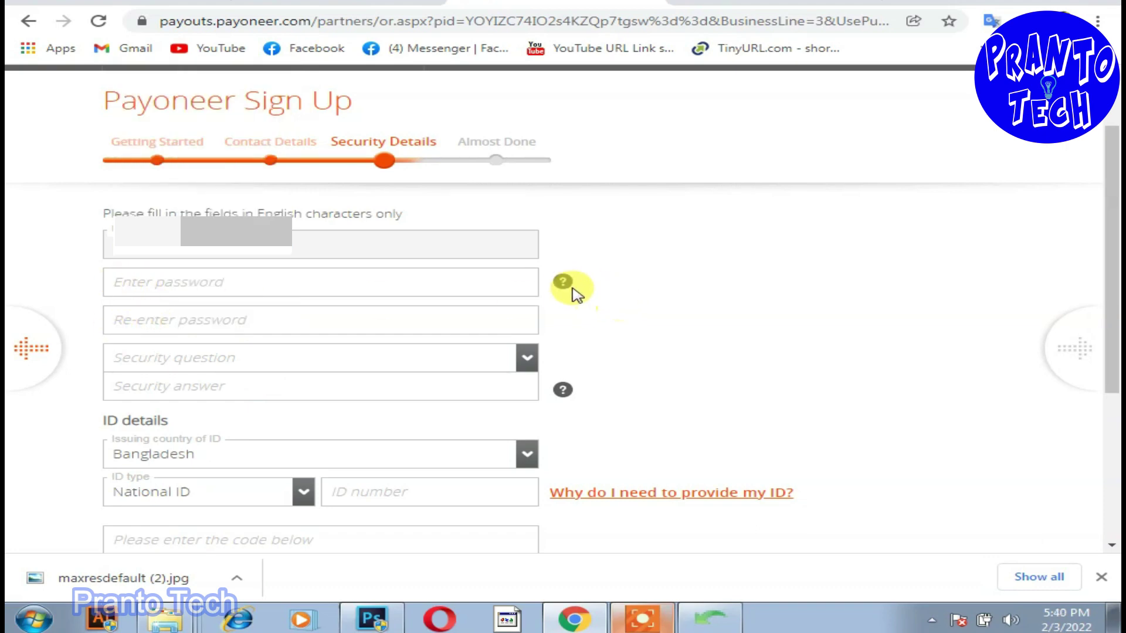
mouse_move(564, 286)
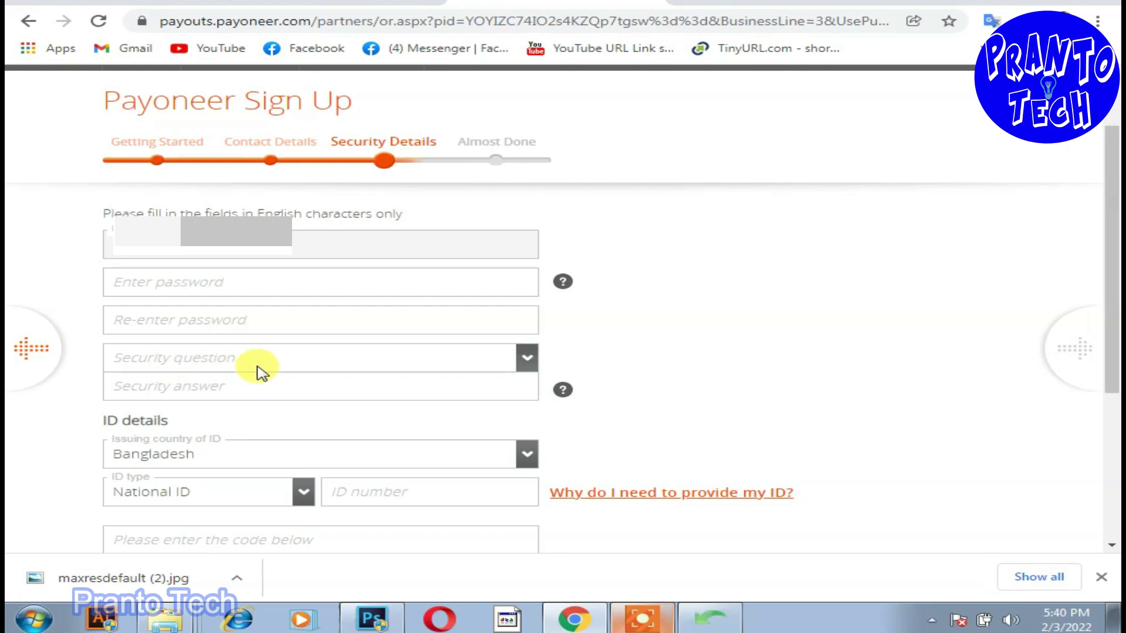
click(154, 285)
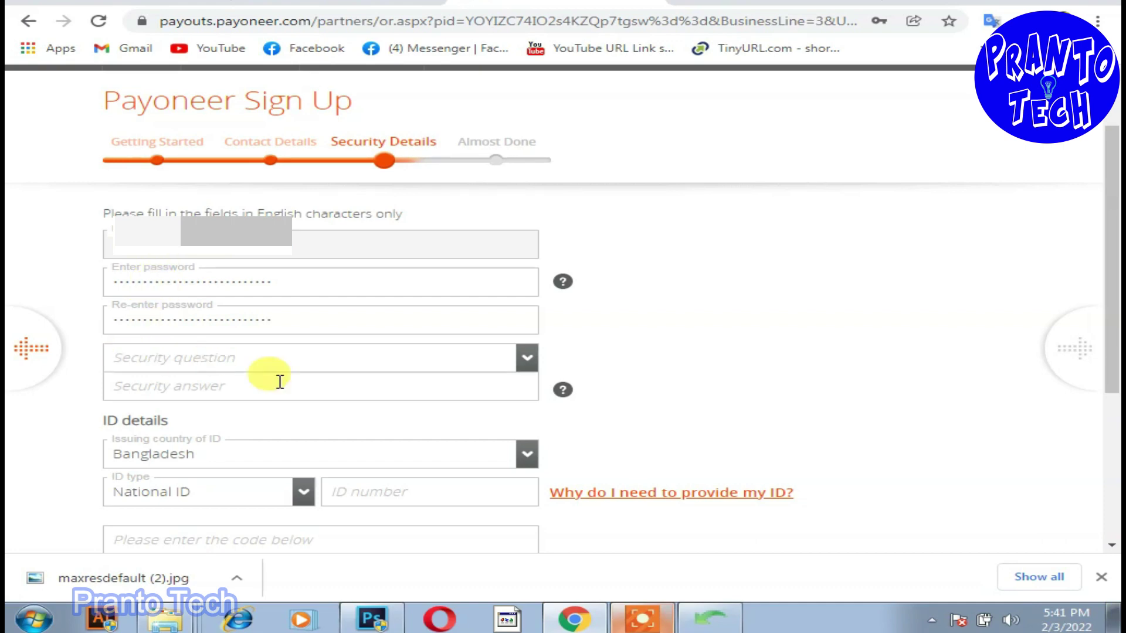
Set the security question to "What is the first name of your eldest child?" and enter the security answer
click(527, 357)
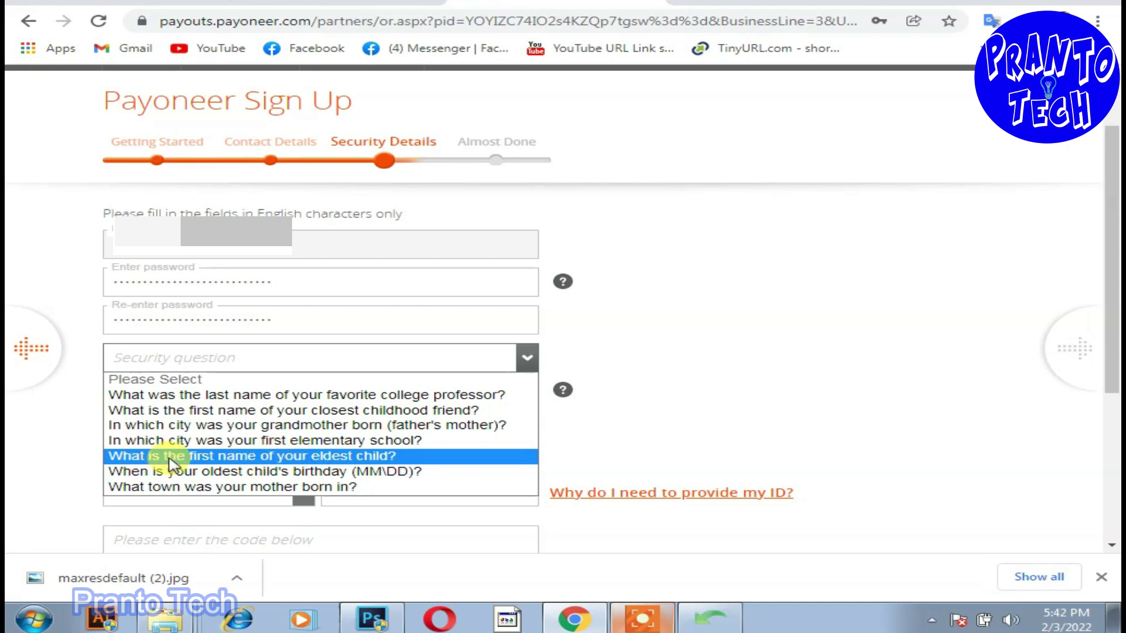
click(346, 458)
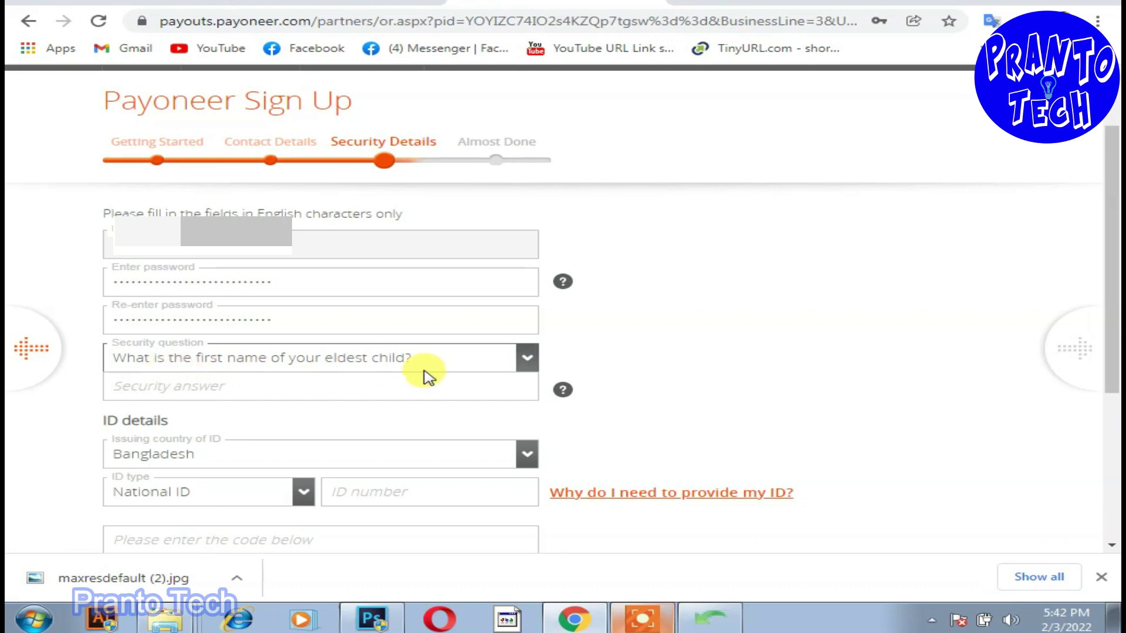
click(166, 384)
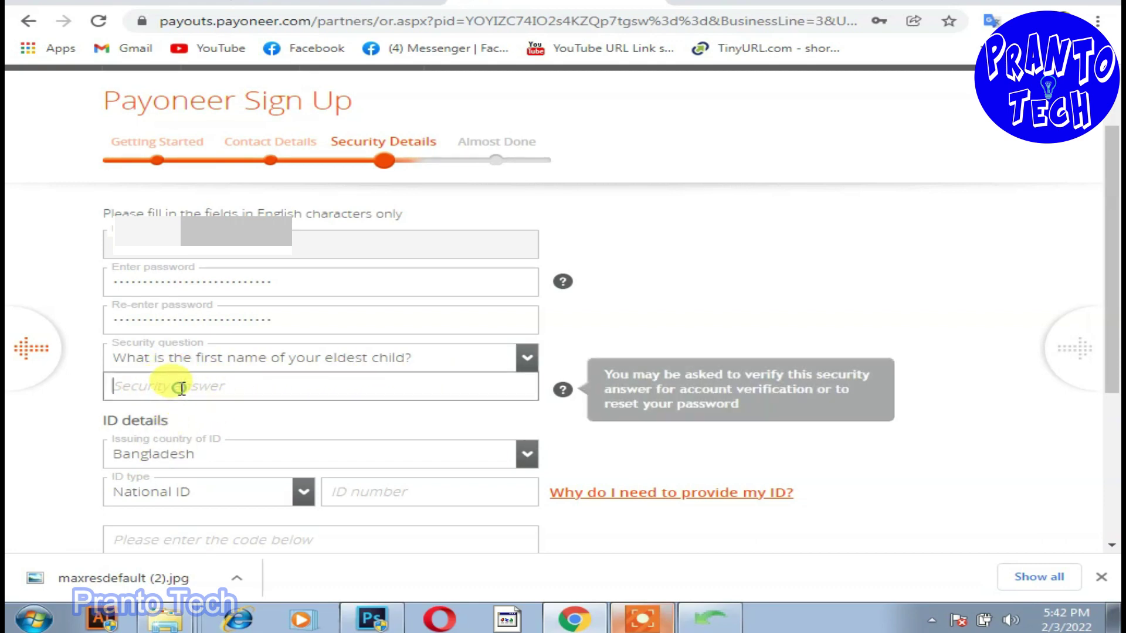
scroll(326, 435, down, 3)
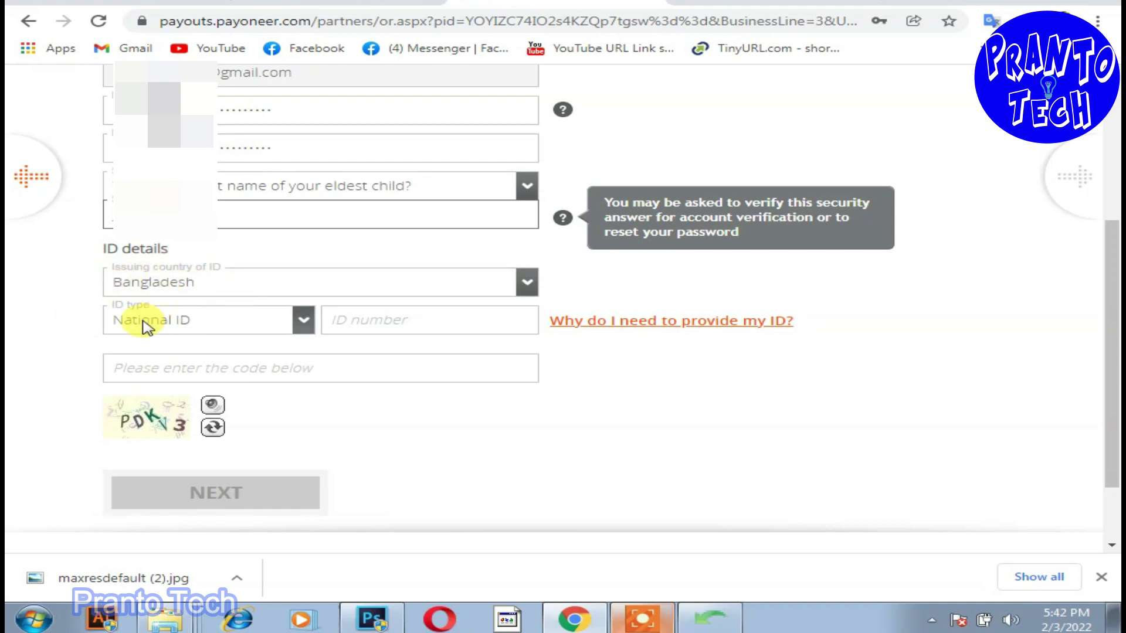
Enter the national ID number and the captcha code in the ID details, and continue to the bank account details
click(360, 329)
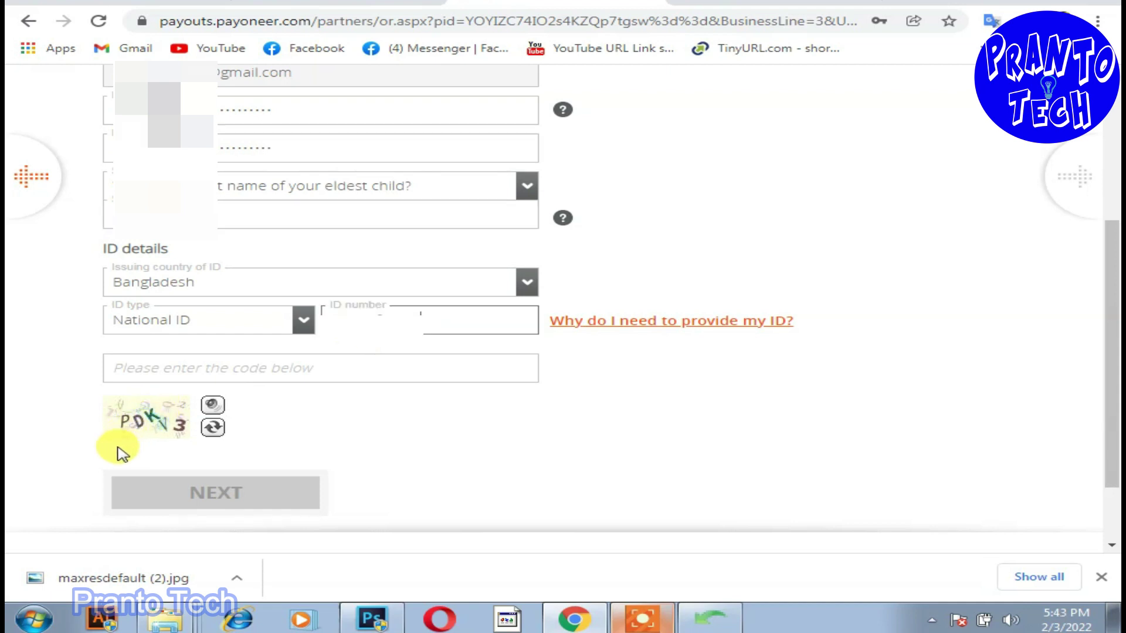
click(184, 372)
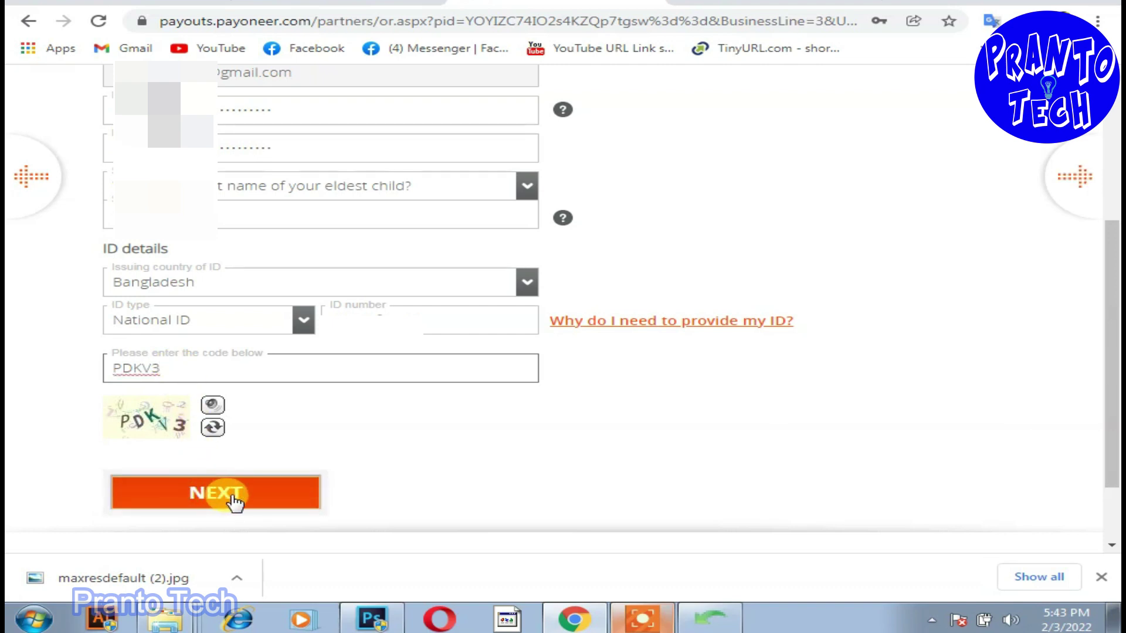
click(212, 498)
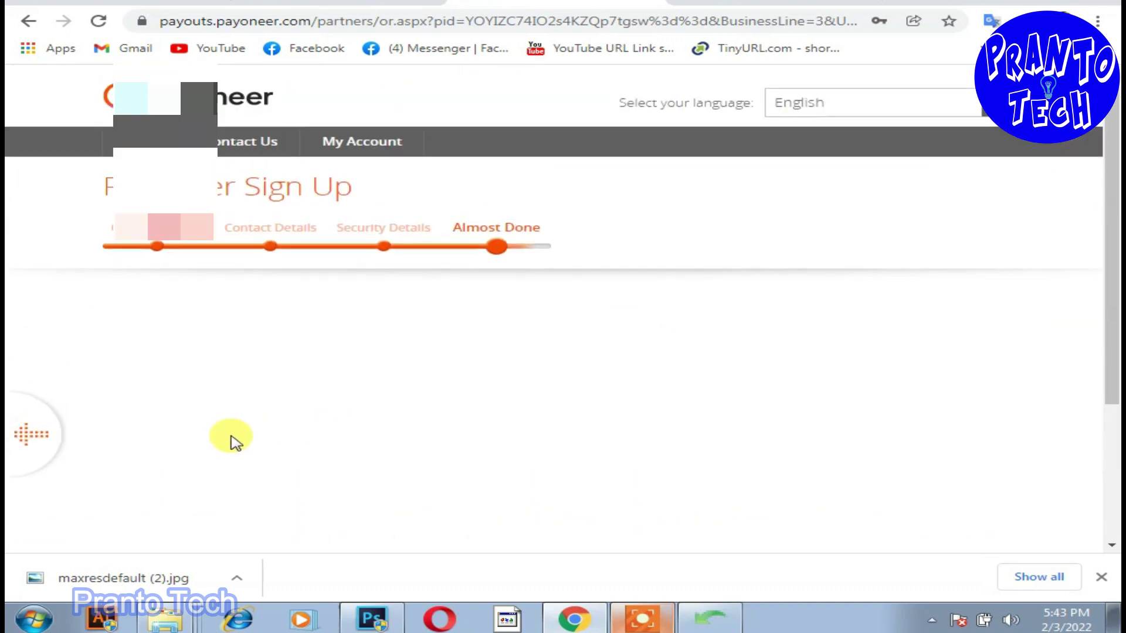
Look over the bank account form for withdrawals and choose DUTCHBANGLA BANK LTD as the bank name
scroll(322, 275, down, 2)
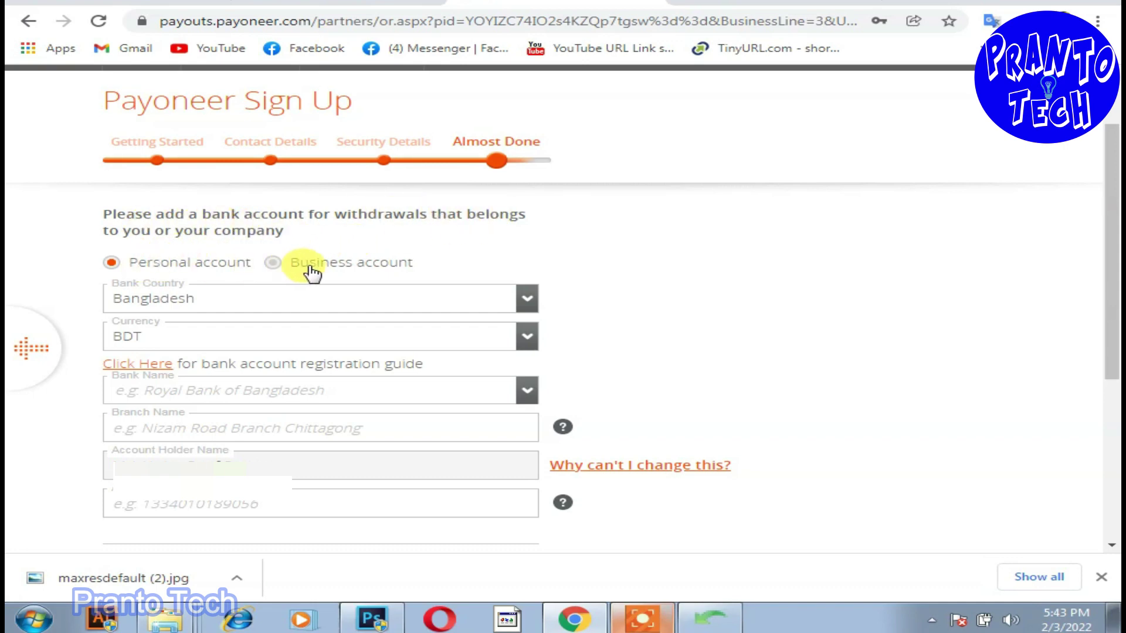
scroll(232, 298, down, 2)
scroll(234, 301, up, 2)
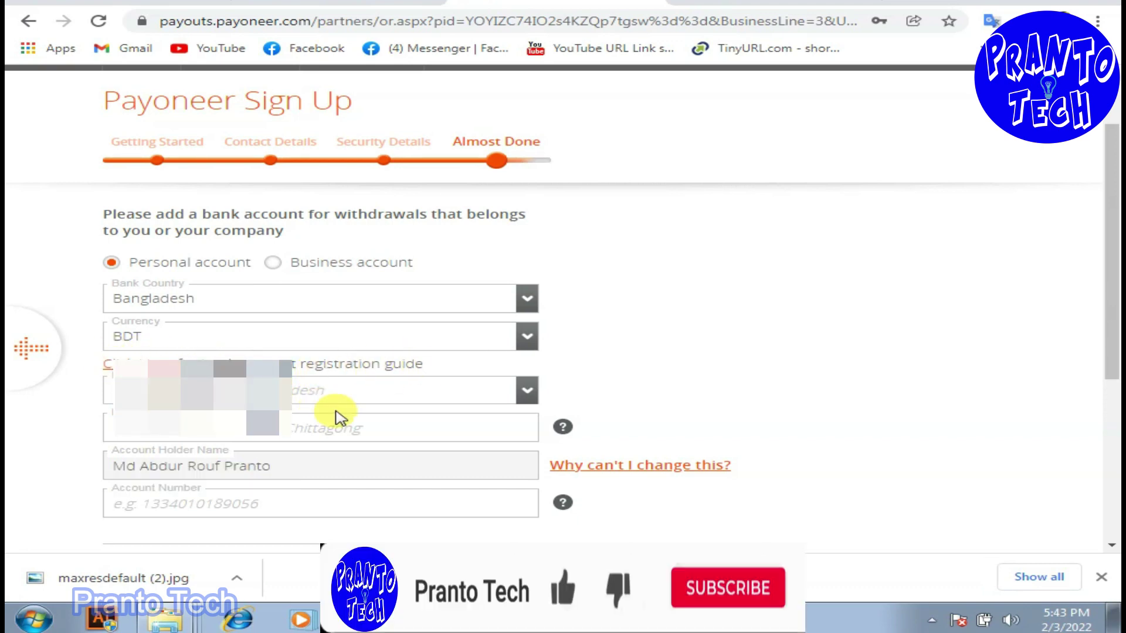
scroll(334, 415, down, 2)
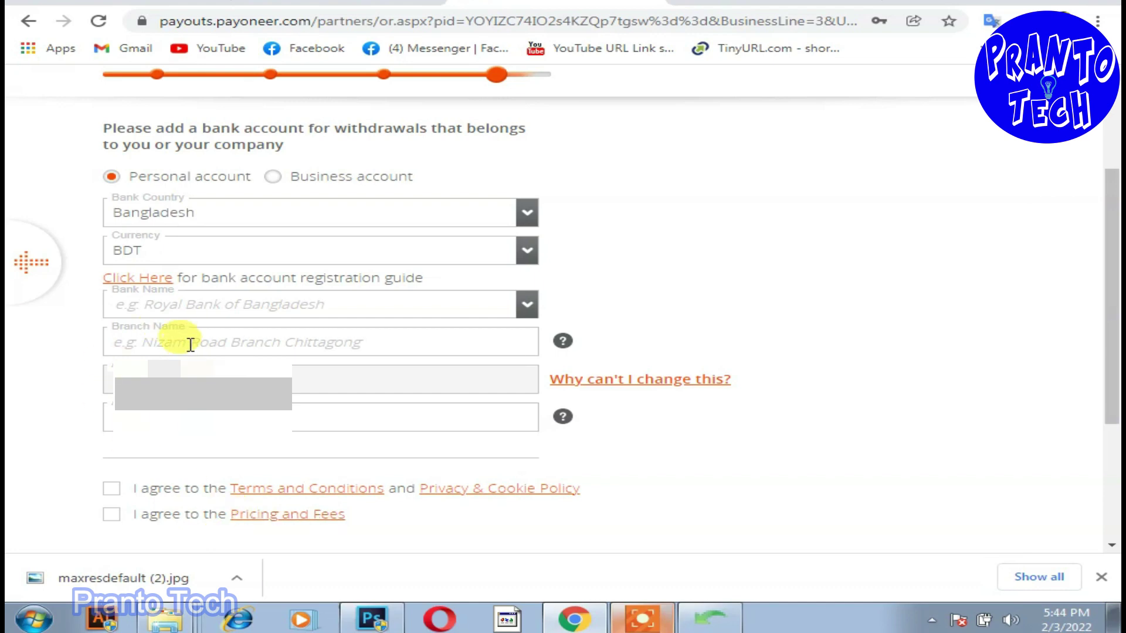
click(192, 303)
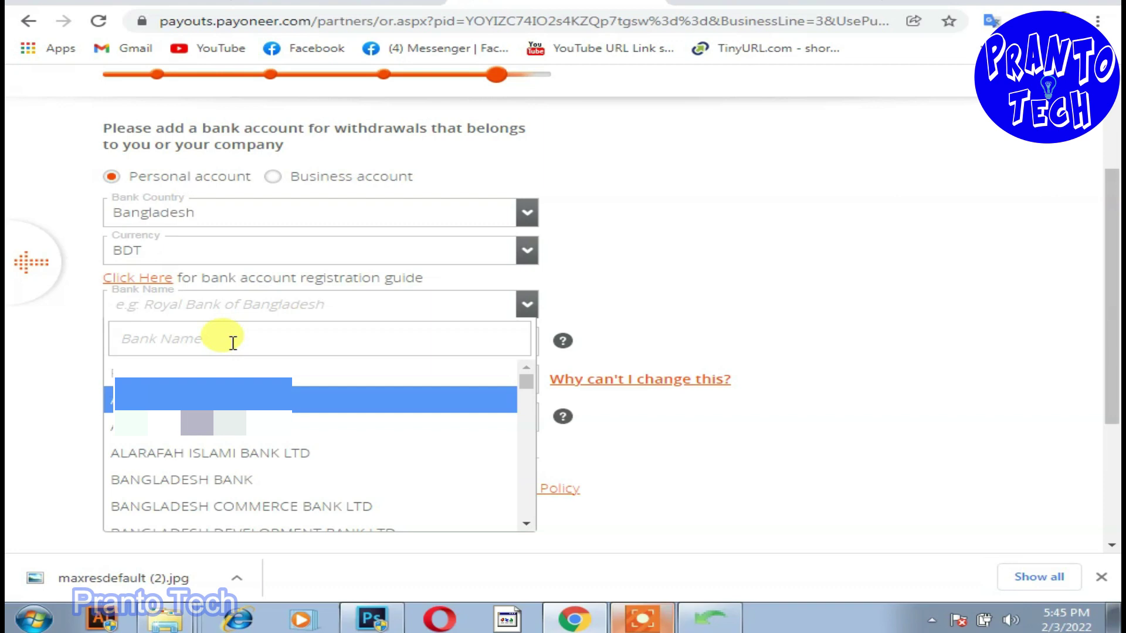
text(Dutch)
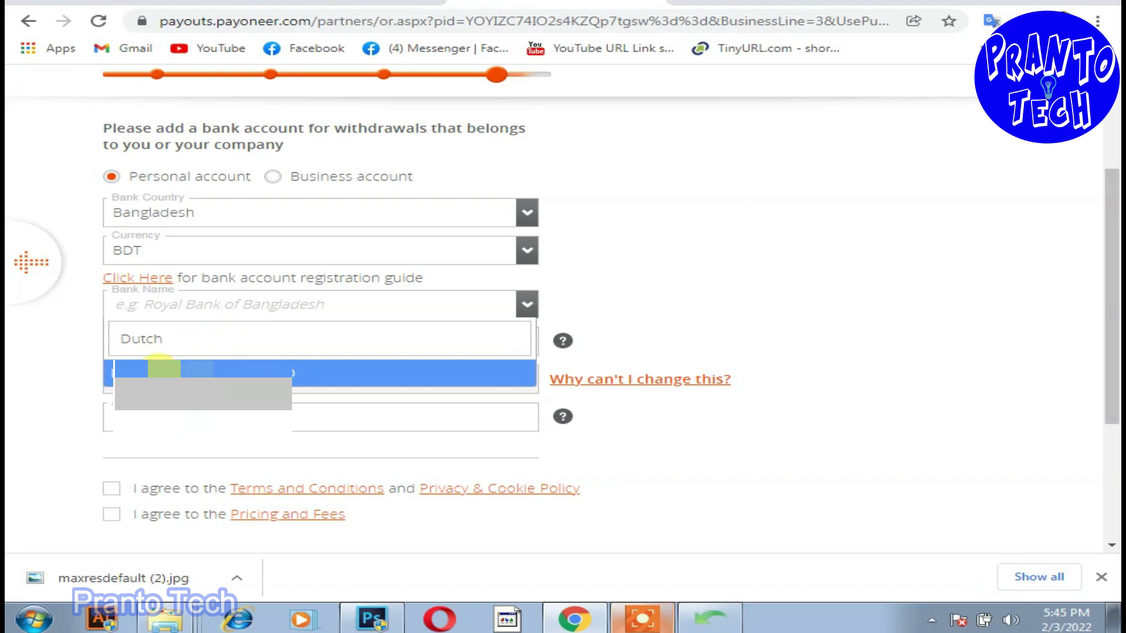
click(193, 370)
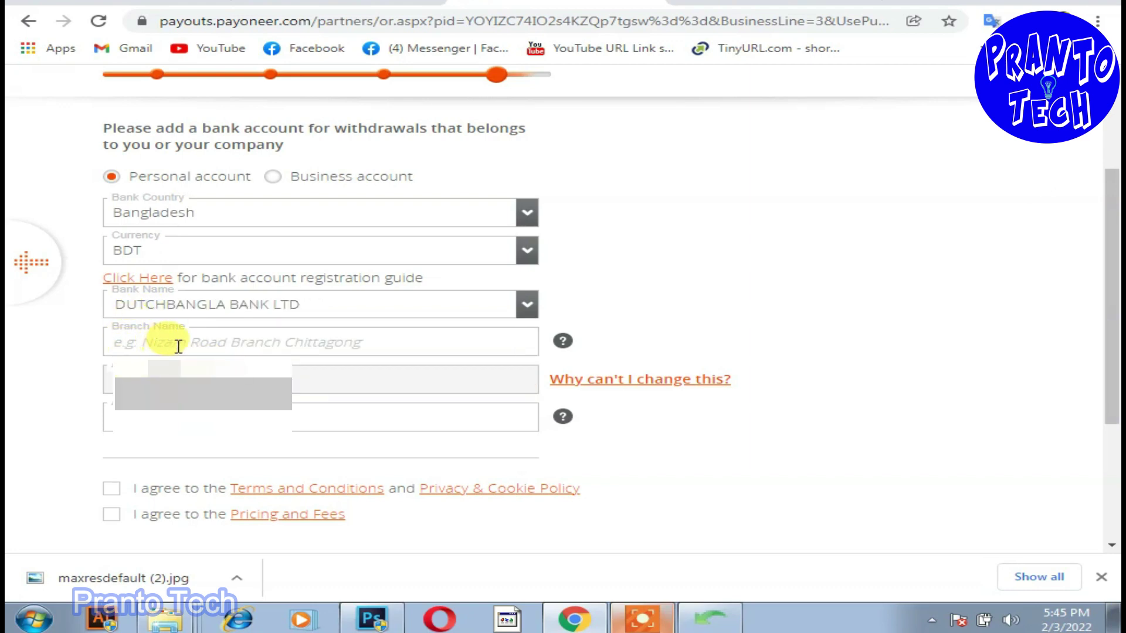
Copy "RANGPUR BRANCH" from the Dutch-Bangla Bank branch page and paste it as the branch name in the sign-up form
click(235, 343)
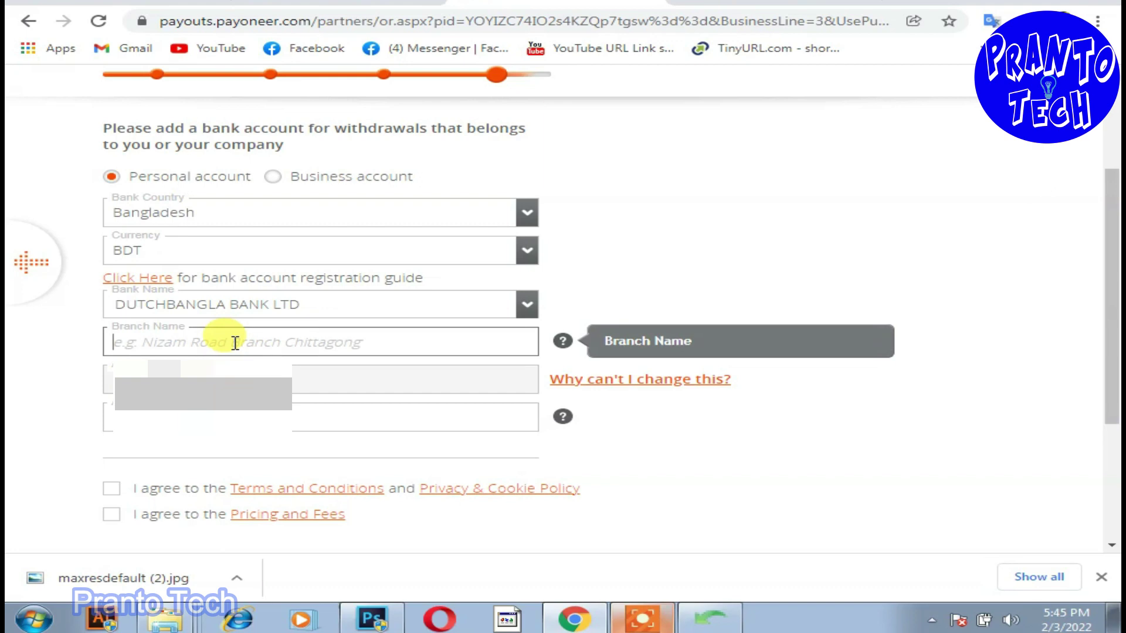
click(741, 6)
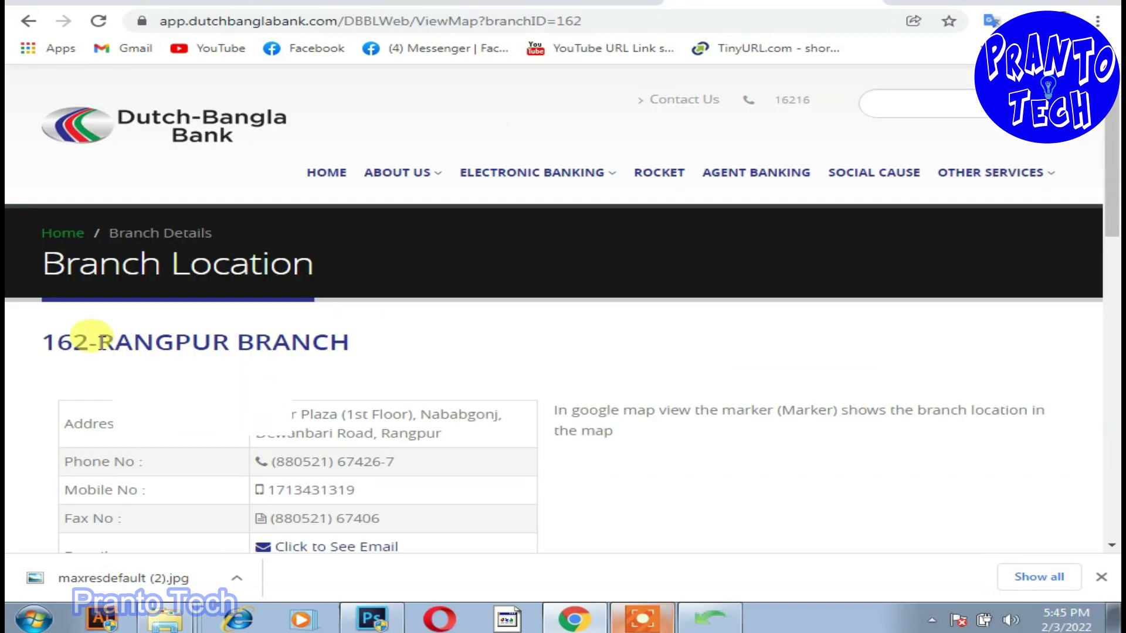
drag(99, 342, 339, 342)
right_click(333, 343)
click(346, 349)
click(560, 4)
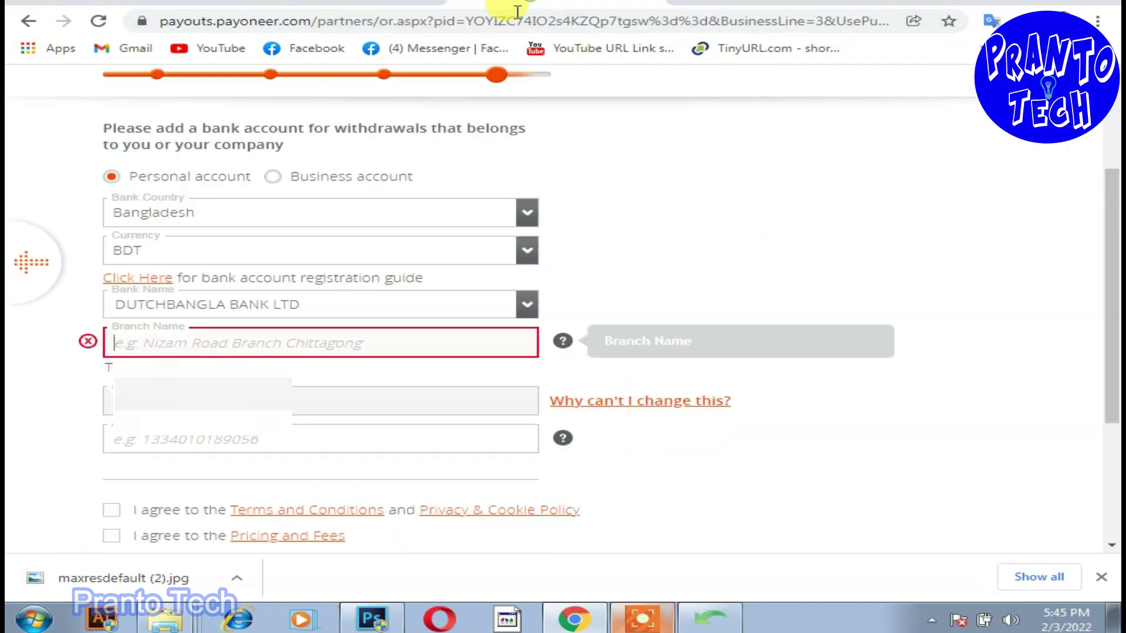
right_click(191, 346)
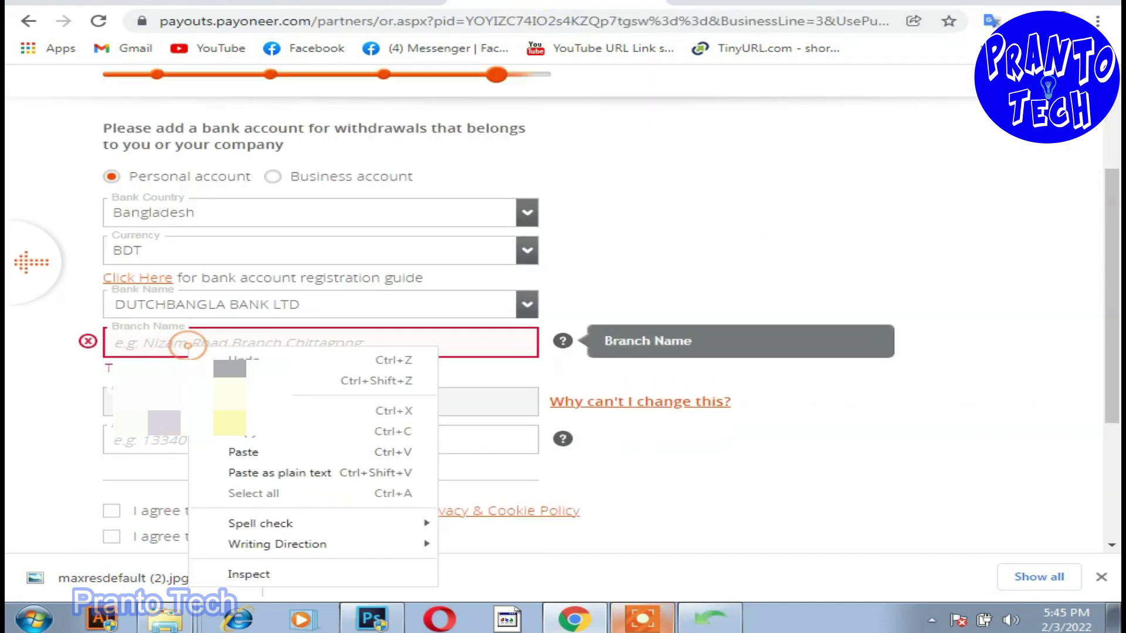
click(244, 452)
click(914, 428)
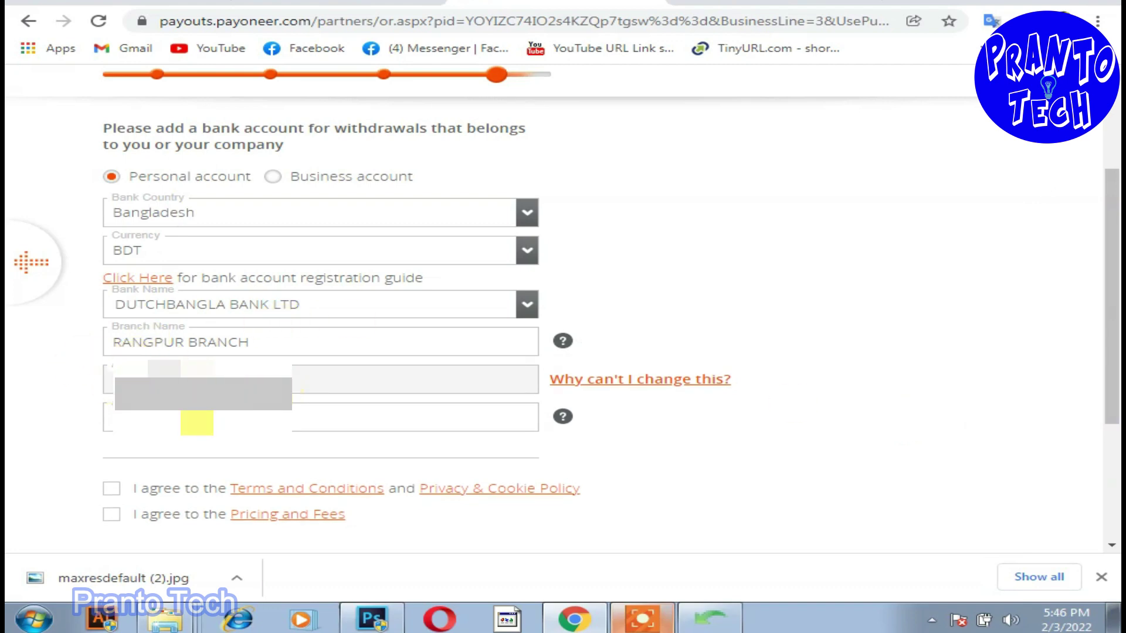
Enter the bank account number and check the completed bank account details
click(164, 423)
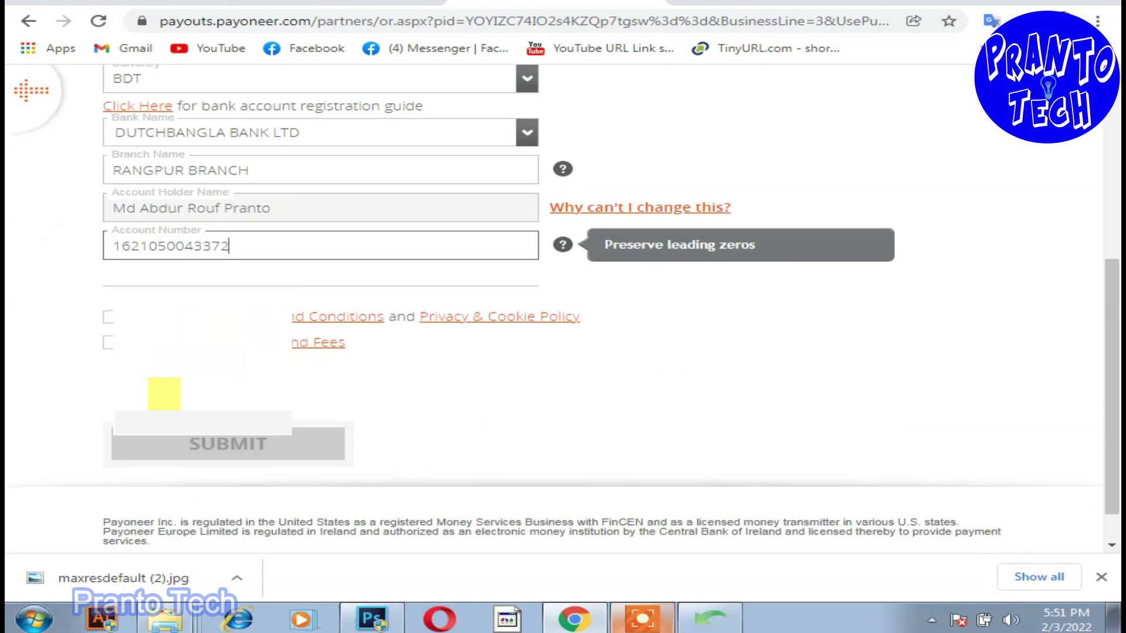
scroll(255, 286, up, 3)
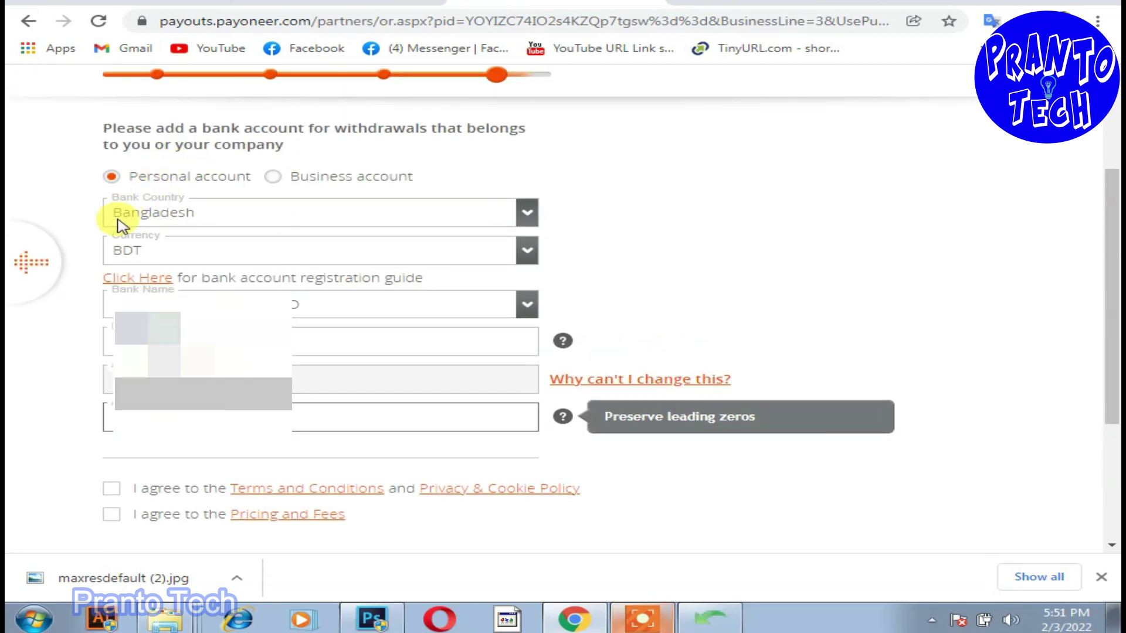
scroll(263, 328, down, 3)
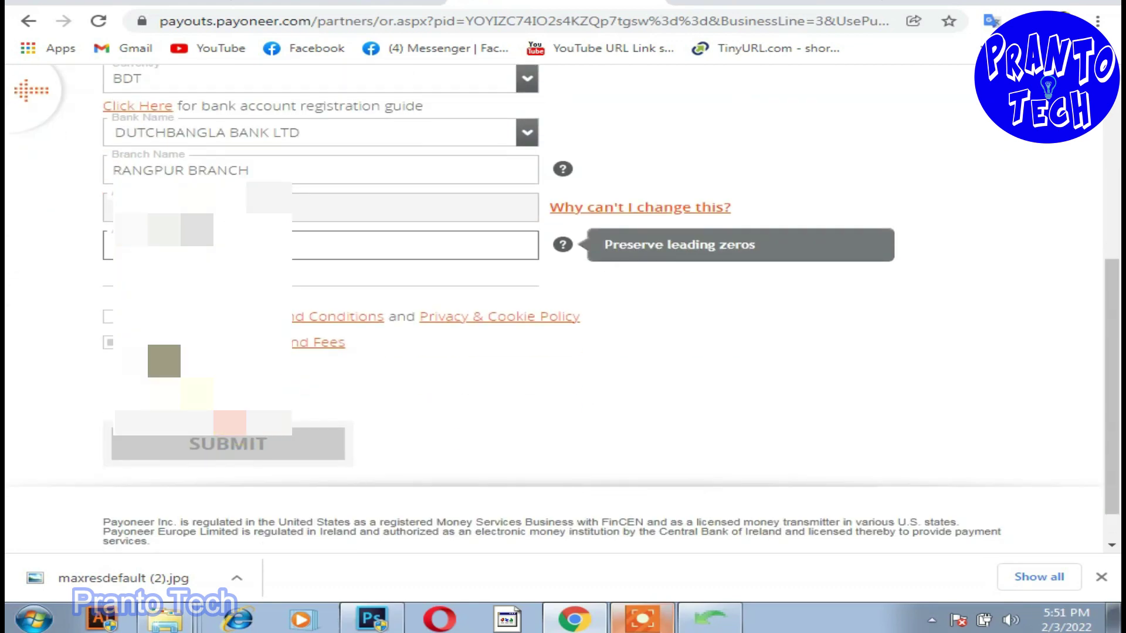
Agree to the Terms and Conditions, Privacy & Cookie Policy, and Pricing and Fees, and submit the application
click(108, 342)
click(108, 317)
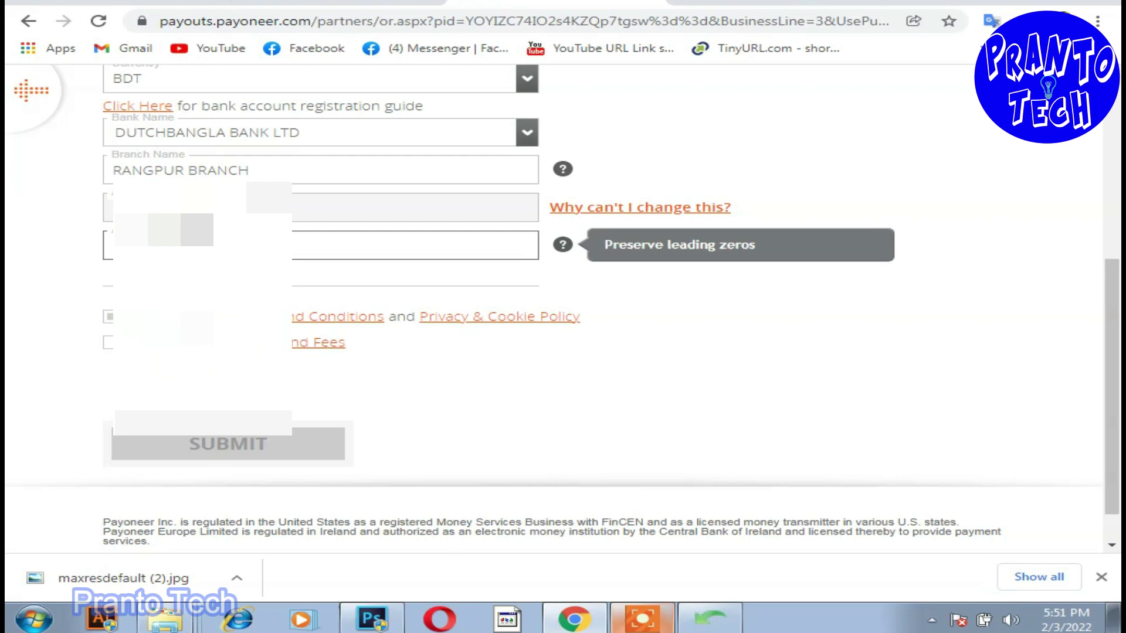
click(108, 342)
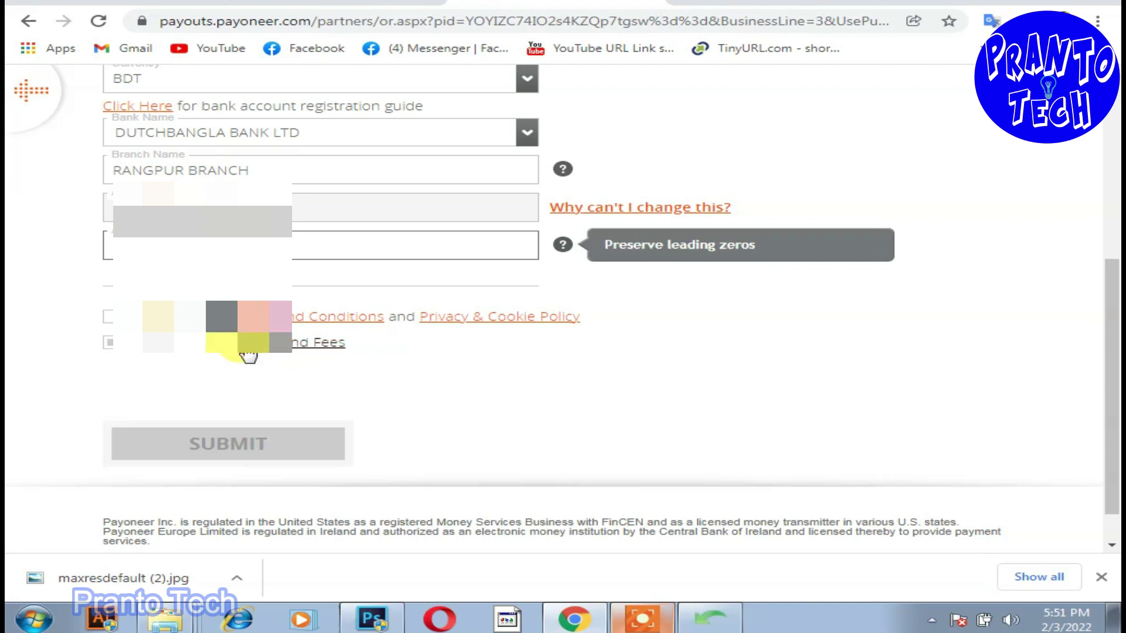
click(108, 342)
click(108, 316)
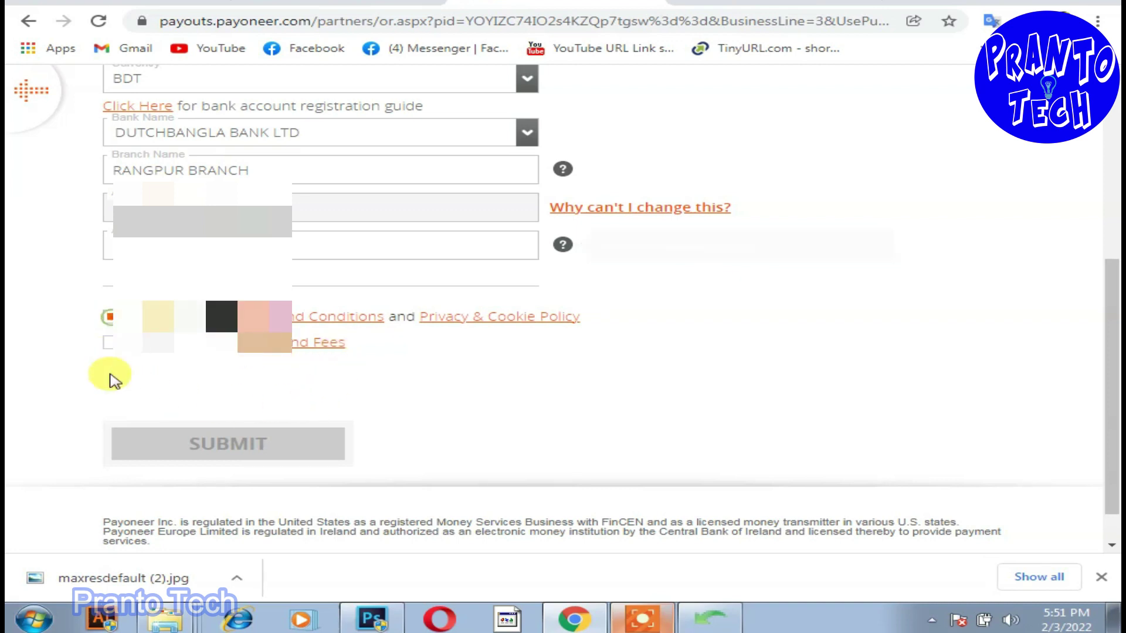
click(108, 342)
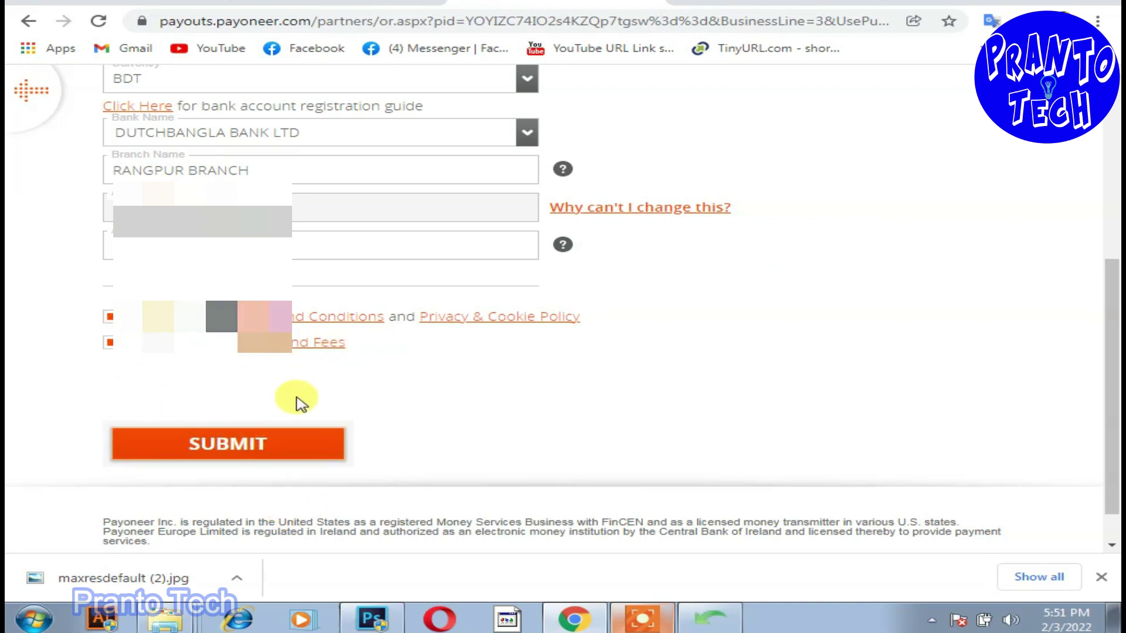
scroll(297, 403, up, 1)
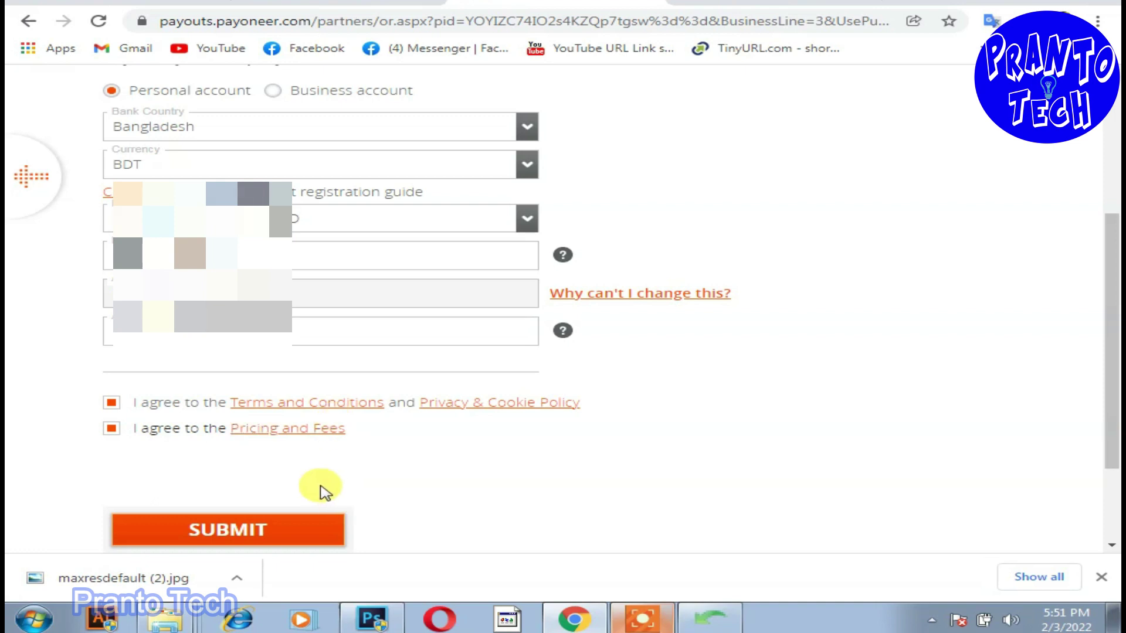
scroll(321, 490, down, 1)
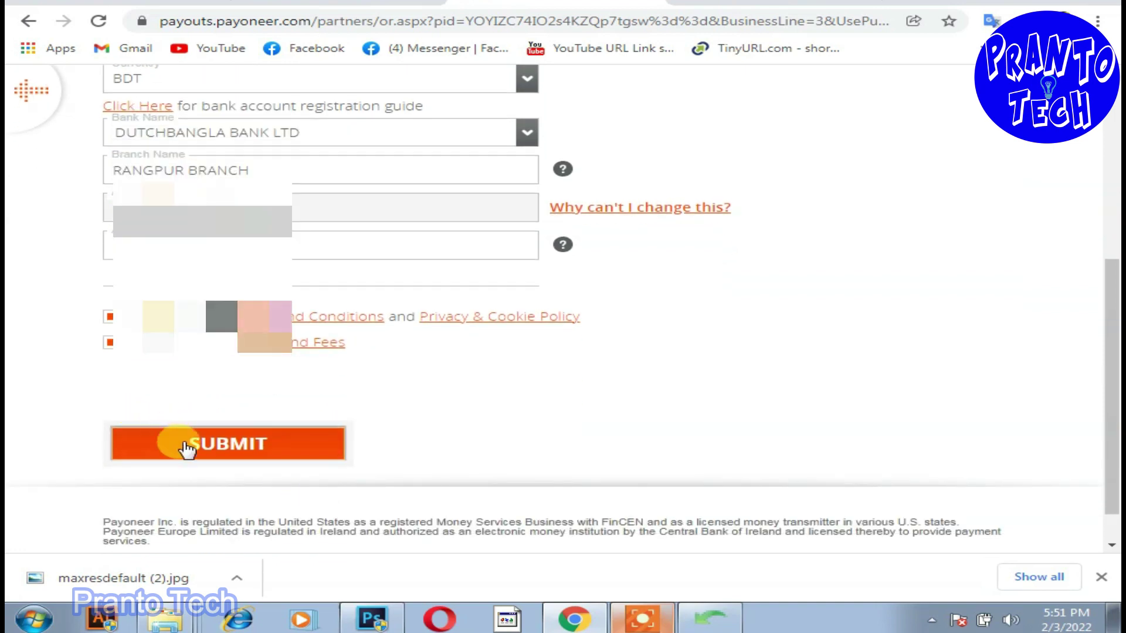
click(215, 452)
Read through the application confirmation page and its process stages, and look over the Payoneer home page
drag(95, 113, 372, 117)
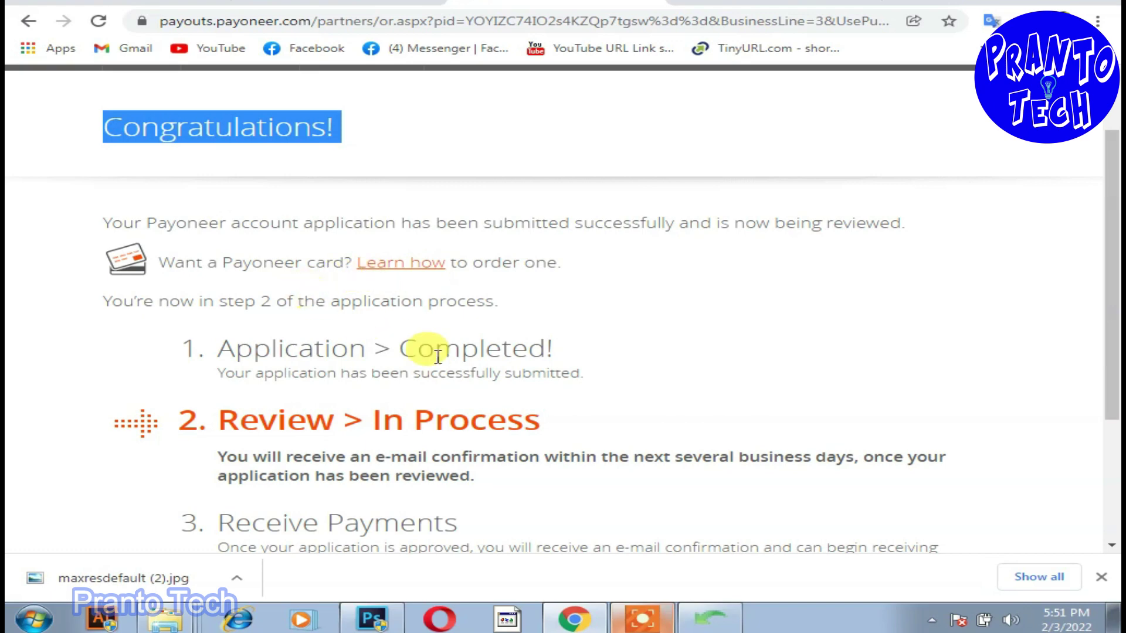
scroll(410, 340, down, 2)
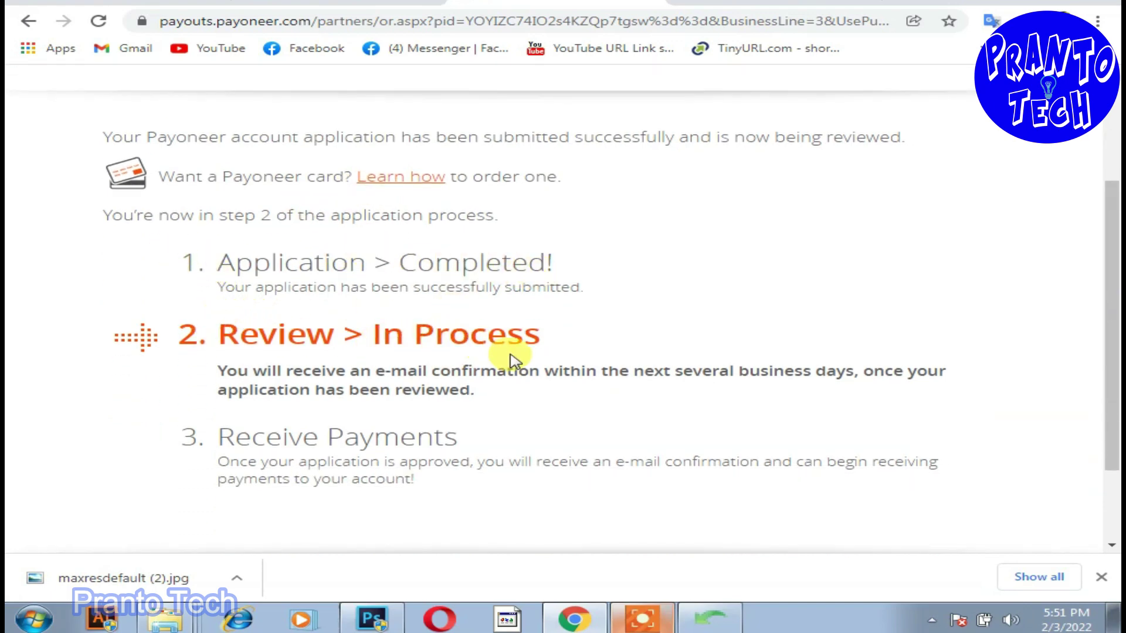
scroll(289, 378, down, 1)
scroll(289, 378, down, 1)
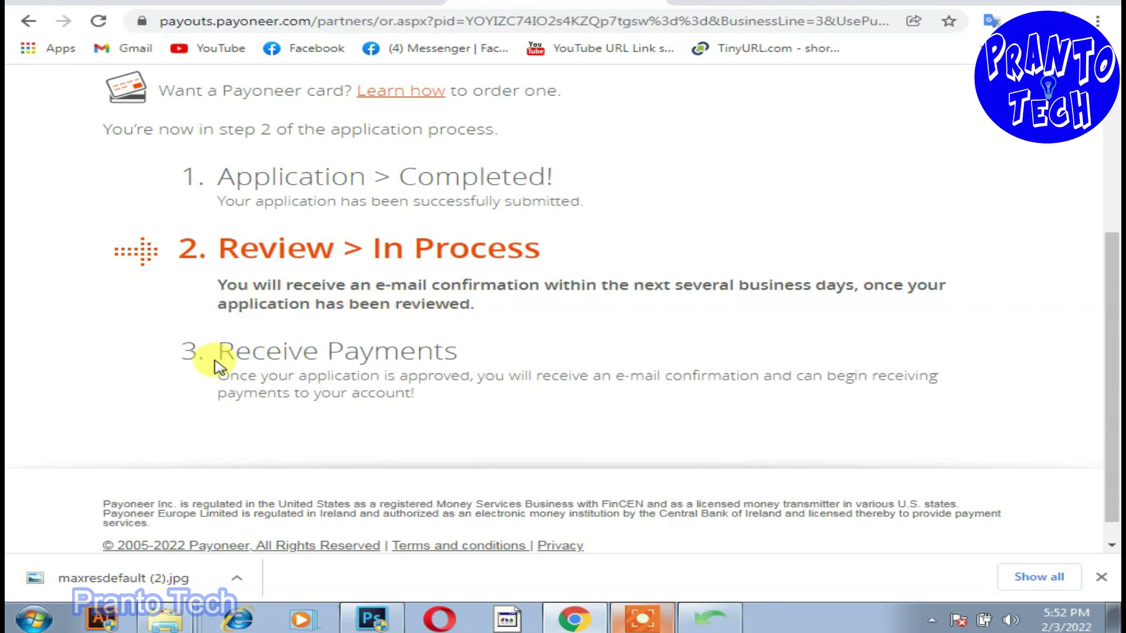
scroll(410, 434, down, 1)
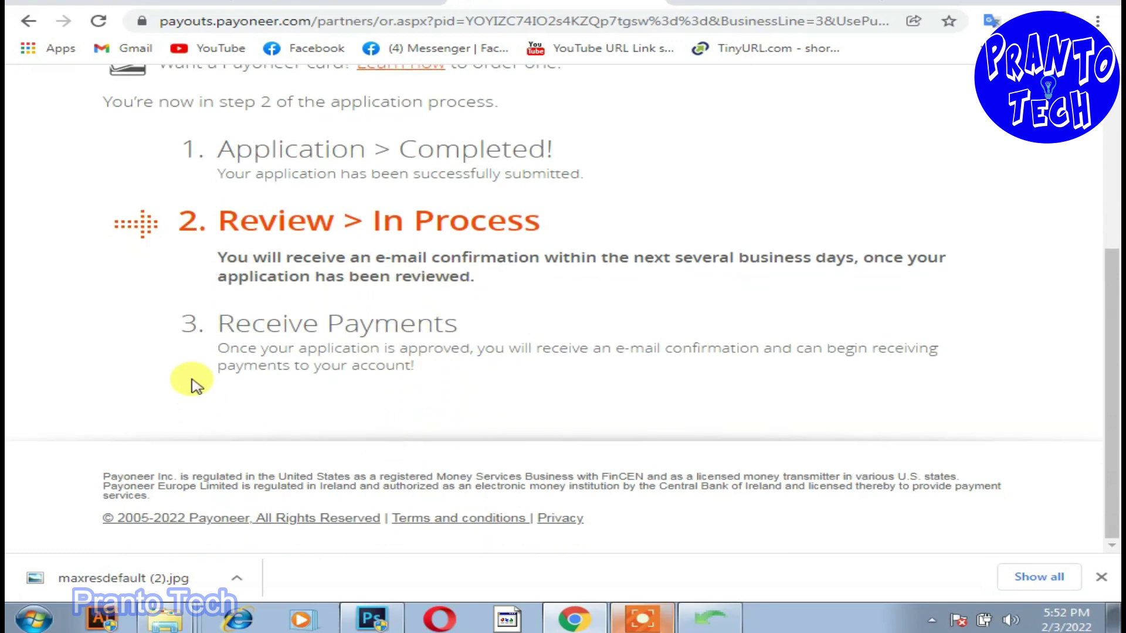
click(217, 348)
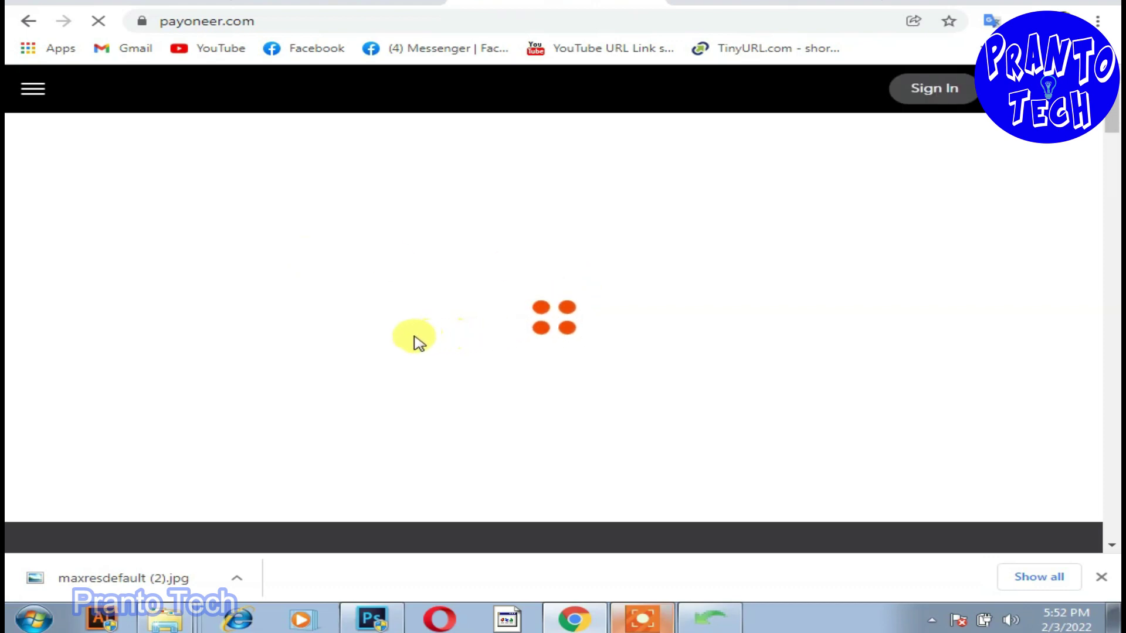
scroll(429, 343, down, 2)
scroll(428, 345, down, 3)
scroll(427, 345, up, 5)
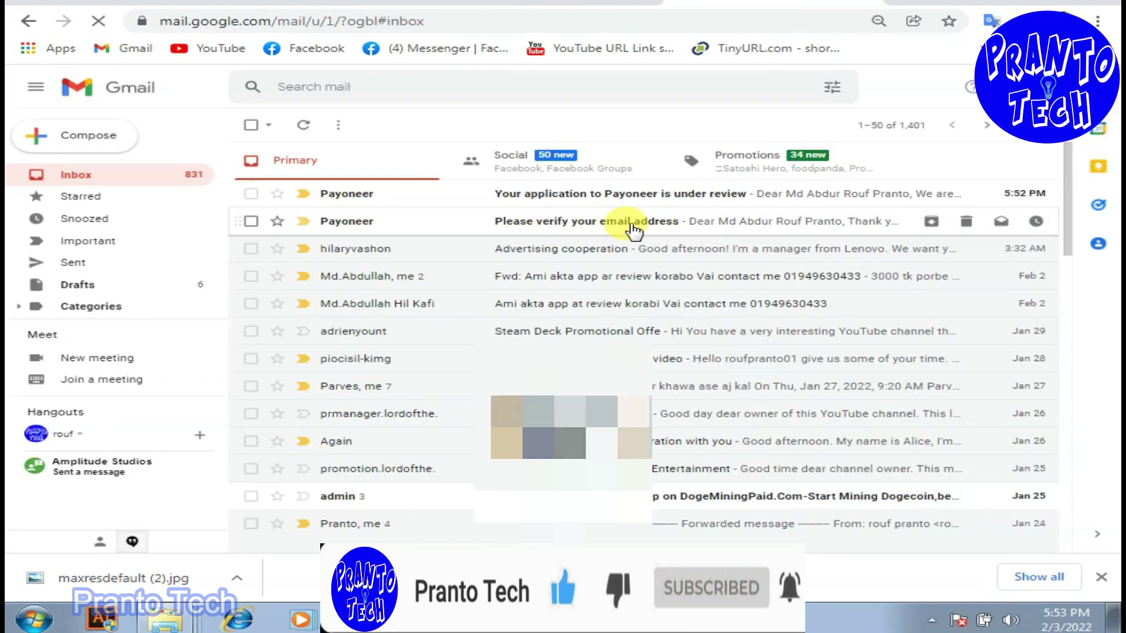
In Gmail, open Payoneer's "Please verify your email address" message and verify the email address through its link
click(587, 224)
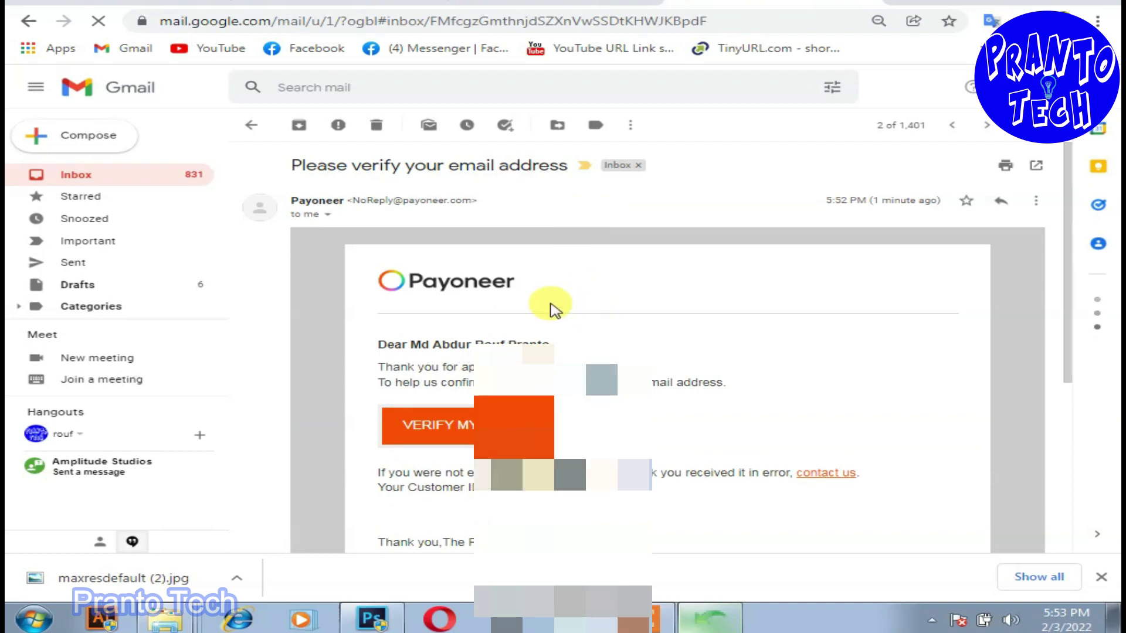
scroll(585, 314, down, 3)
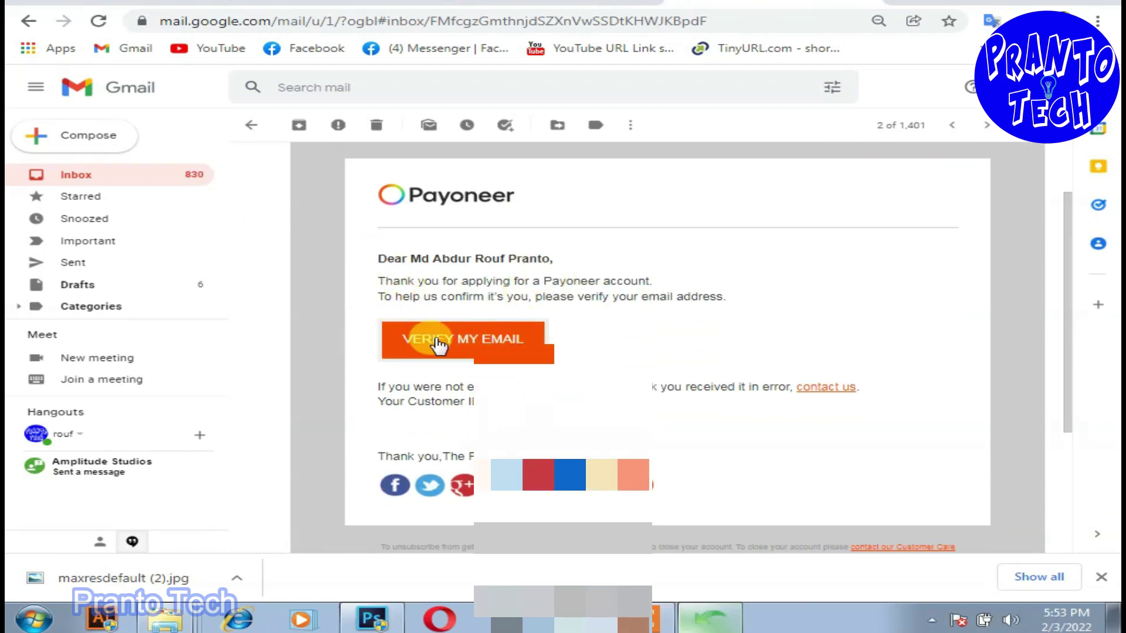
click(467, 345)
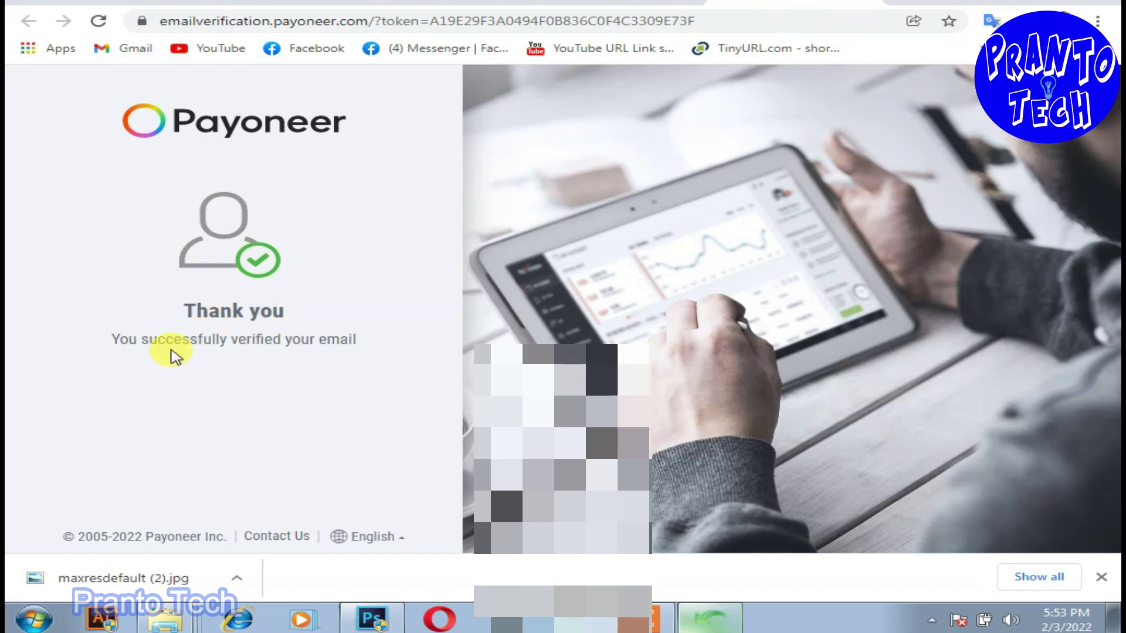
drag(119, 334, 354, 340)
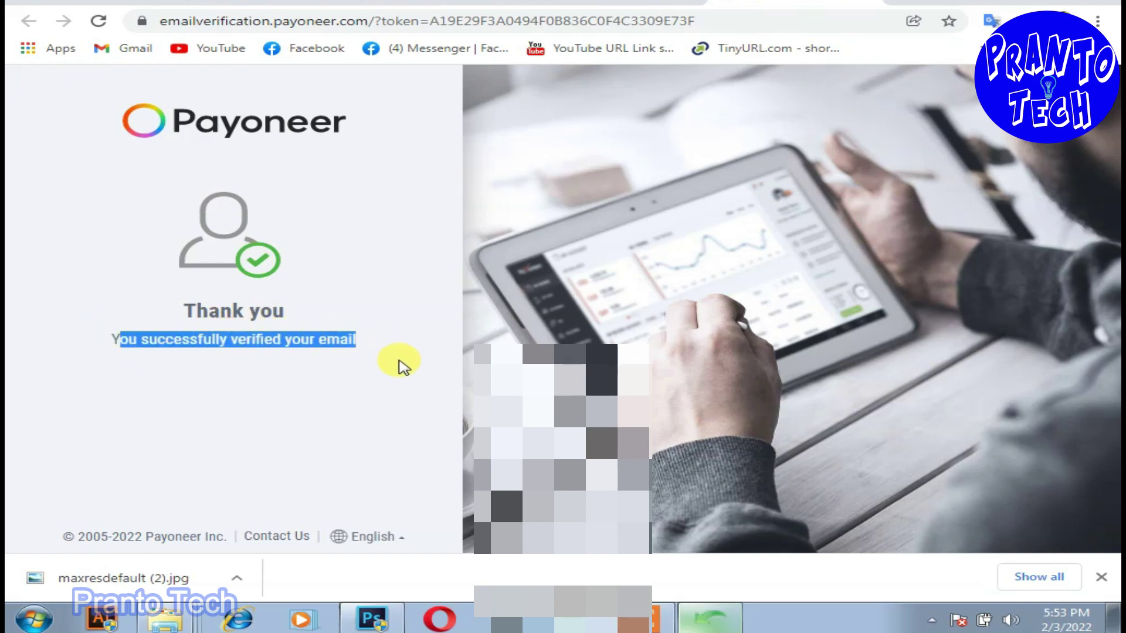
Return to the Gmail inbox and read Payoneer's "Your application to Payoneer is under review" message for the review time and next steps
click(617, 2)
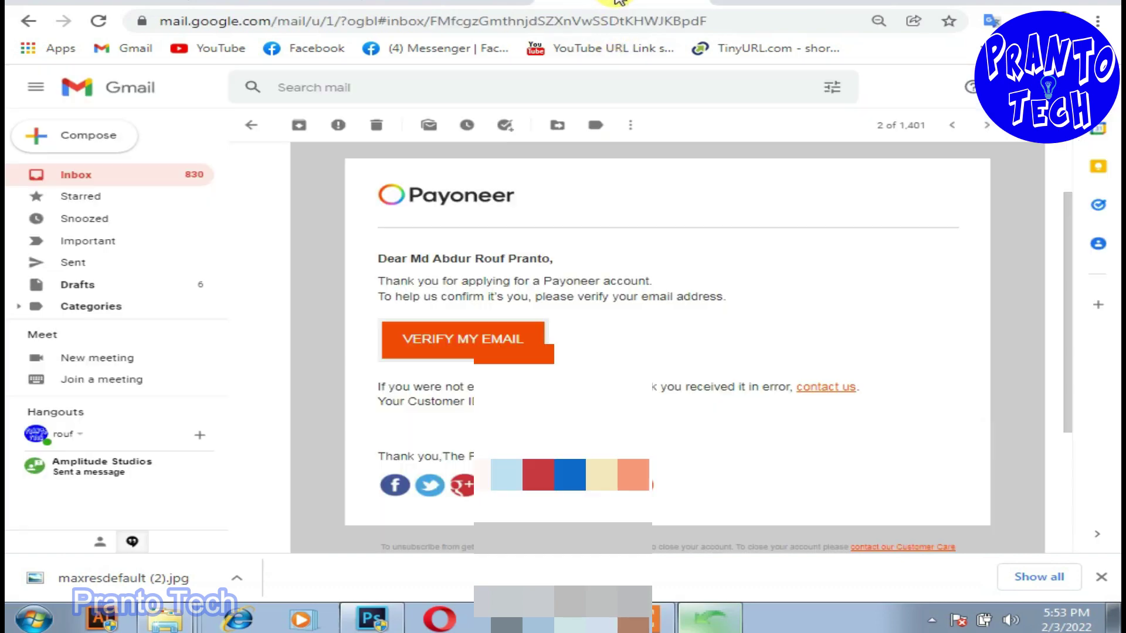
click(28, 22)
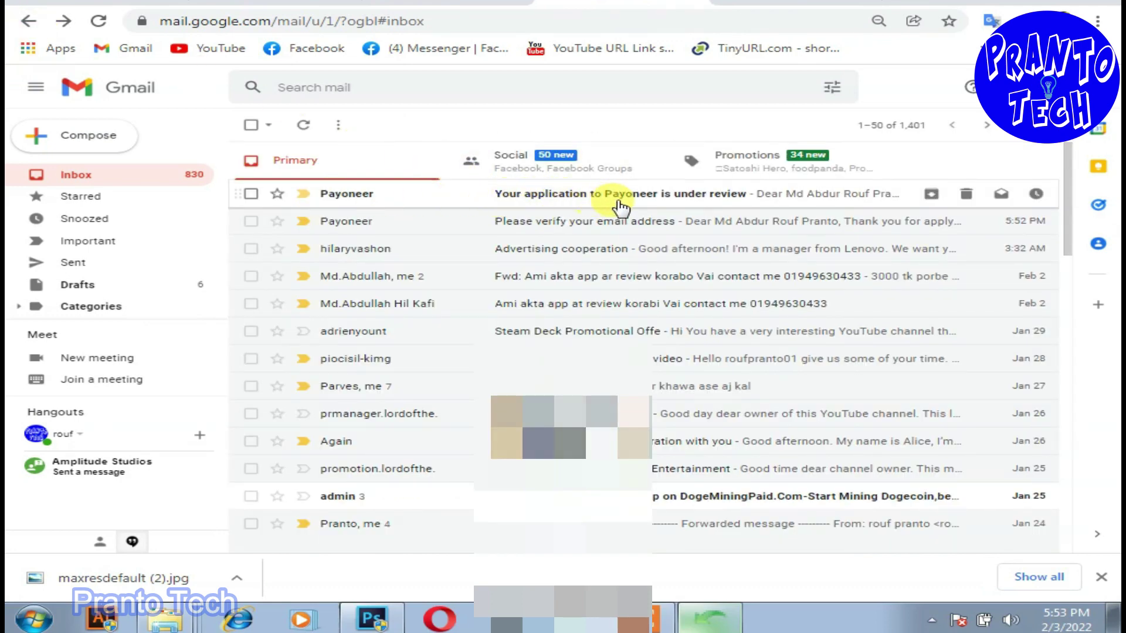
click(656, 195)
scroll(729, 437, down, 3)
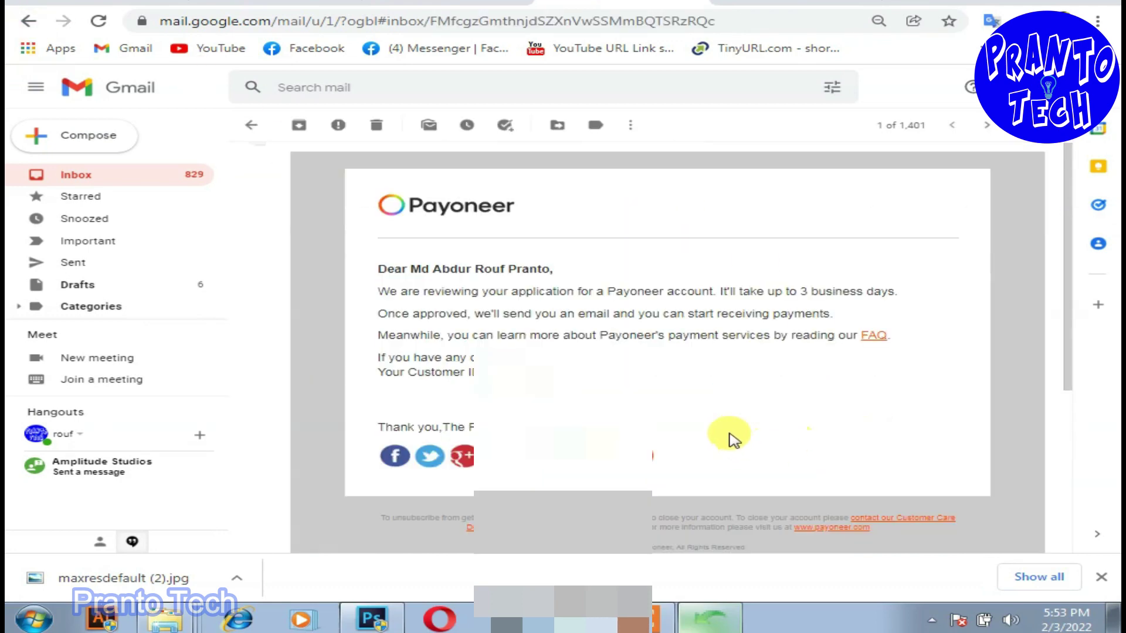
scroll(658, 381, up, 2)
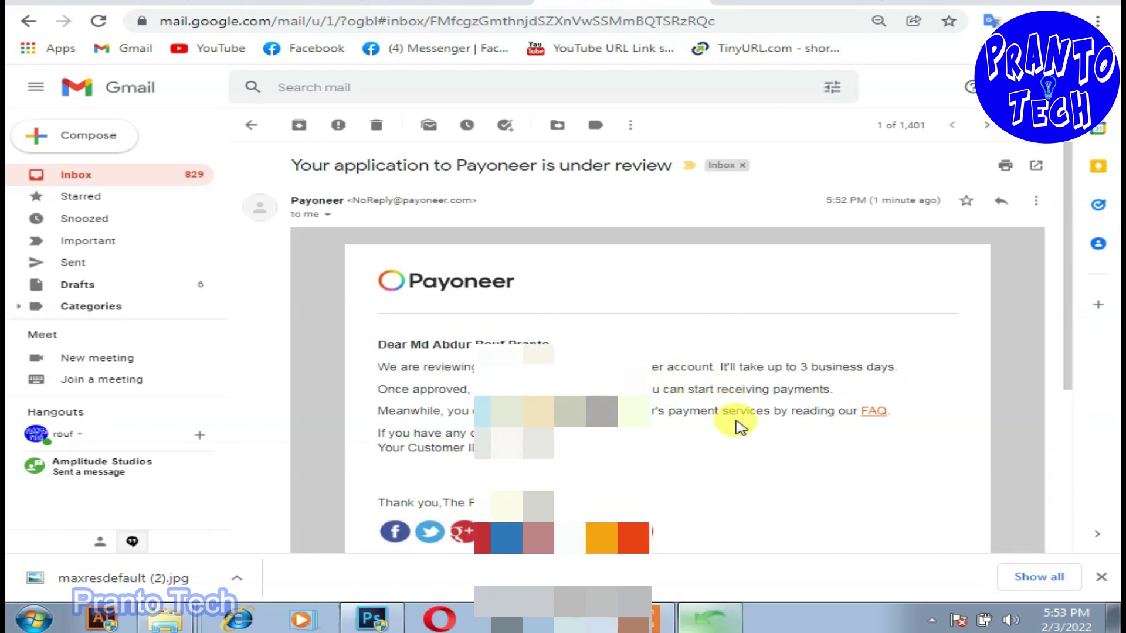
drag(765, 367, 906, 375)
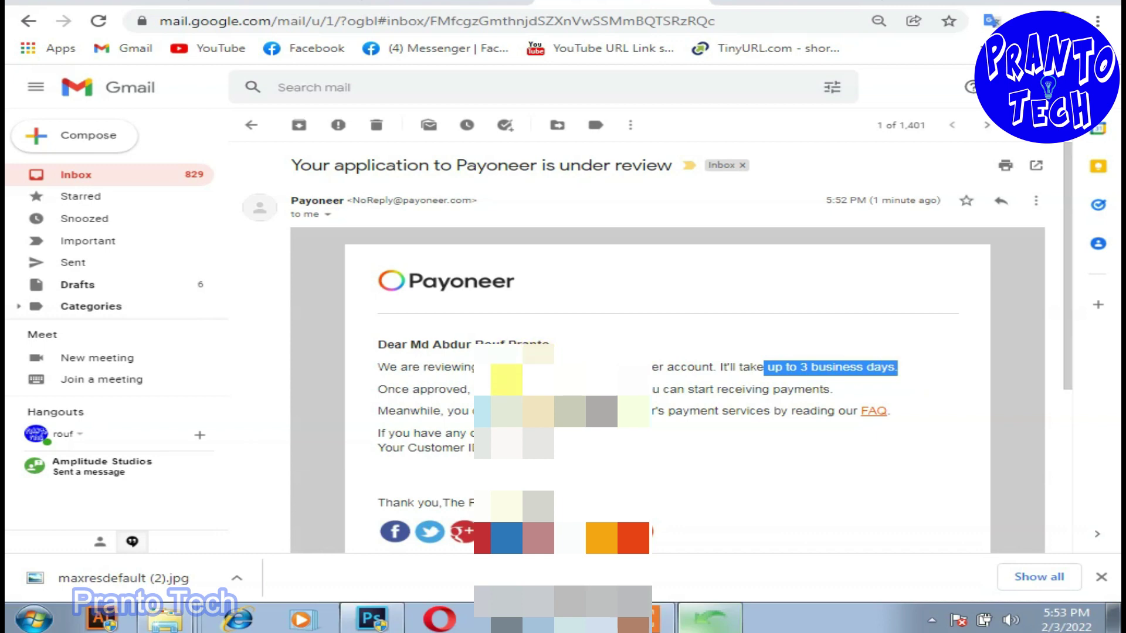
drag(472, 387, 827, 386)
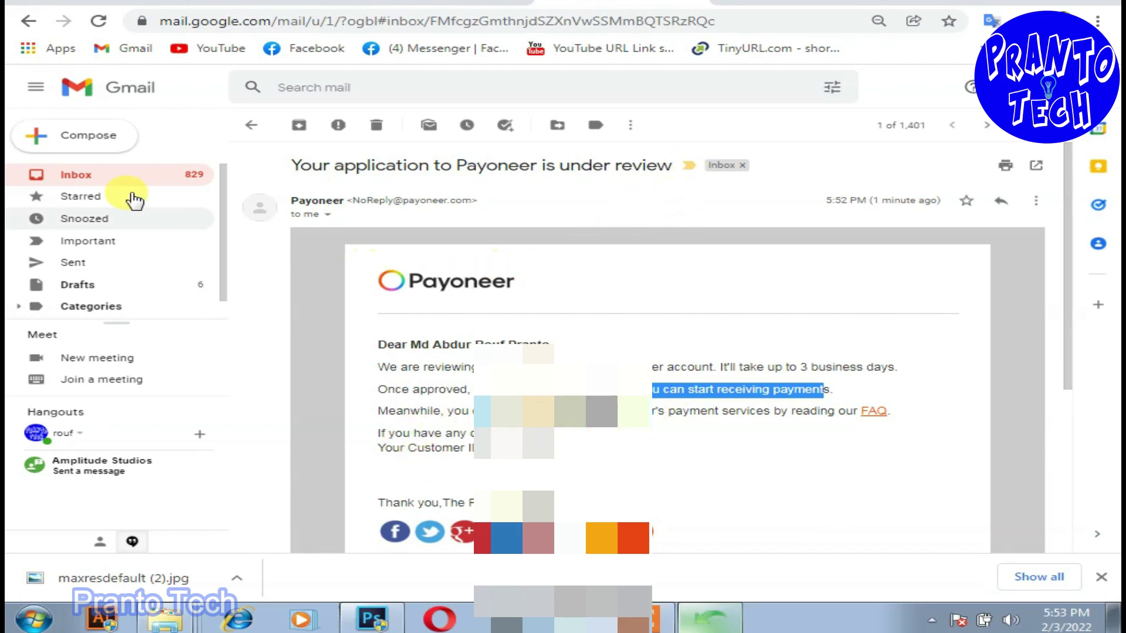
click(652, 330)
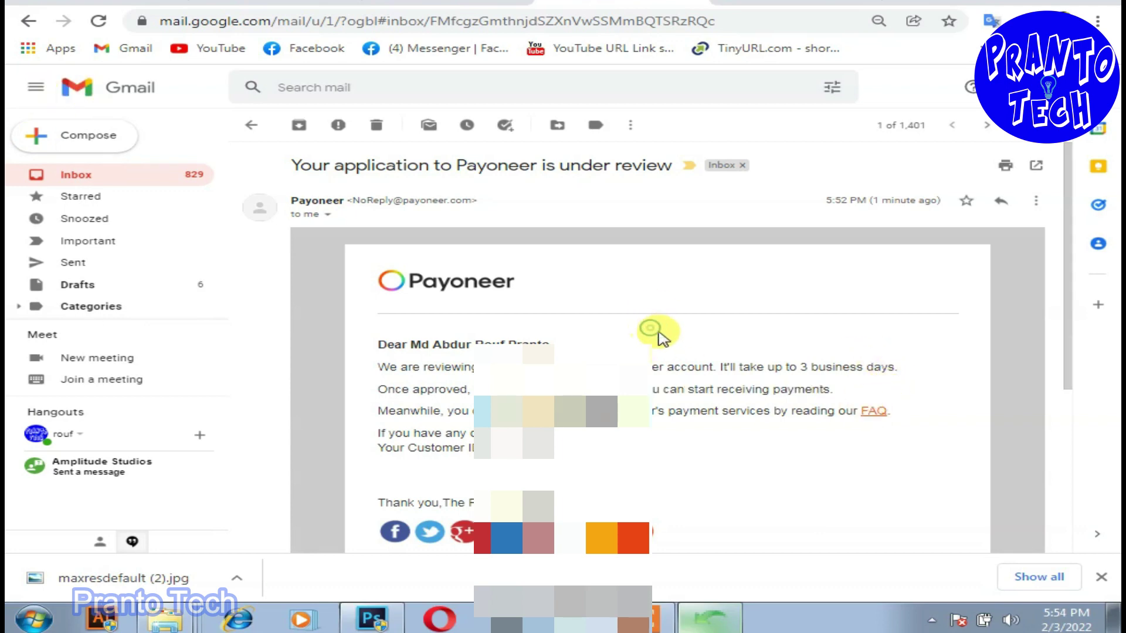